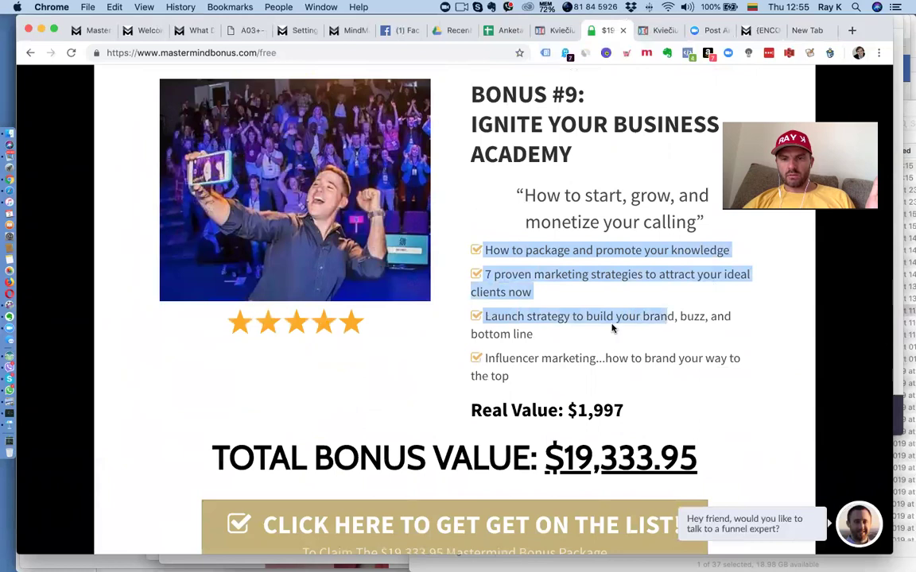
# Step: Review the remaining part of the mastermind bonus page down to the Who Are We section and close the page
pyautogui.click(562, 383)
pyautogui.scroll(-3, 561, 385)
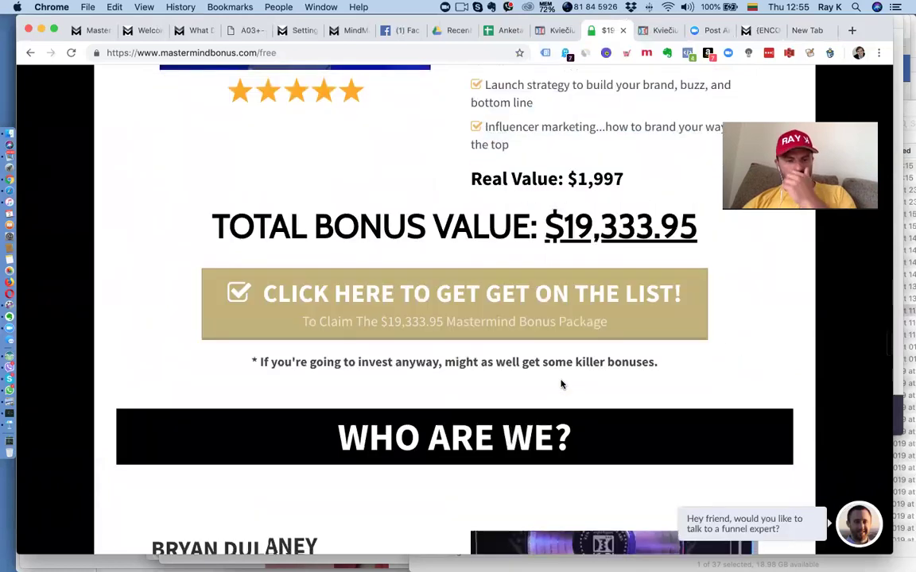
pyautogui.scroll(-1, 562, 383)
pyautogui.click(622, 31)
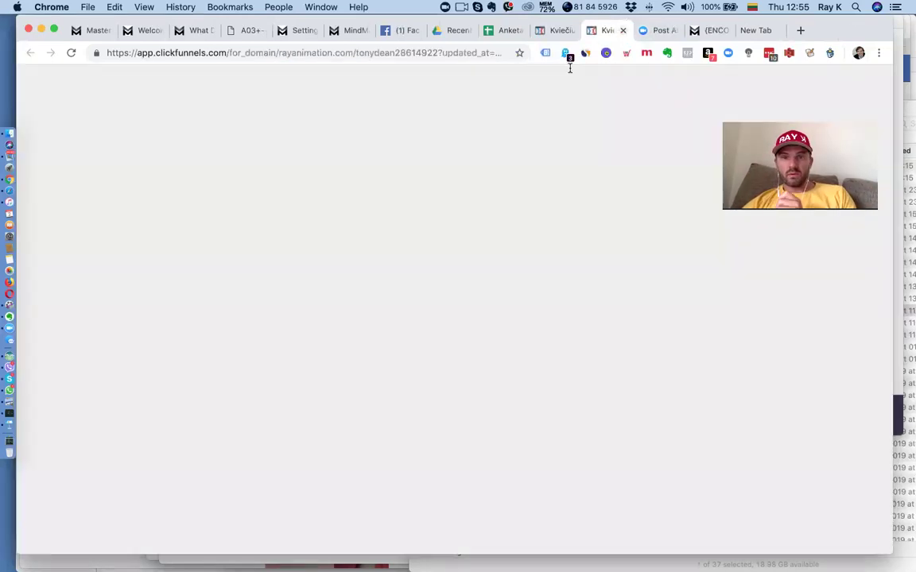
# Step: Look through the MindMint setup page, from the account creation step to the software overview video
pyautogui.click(367, 31)
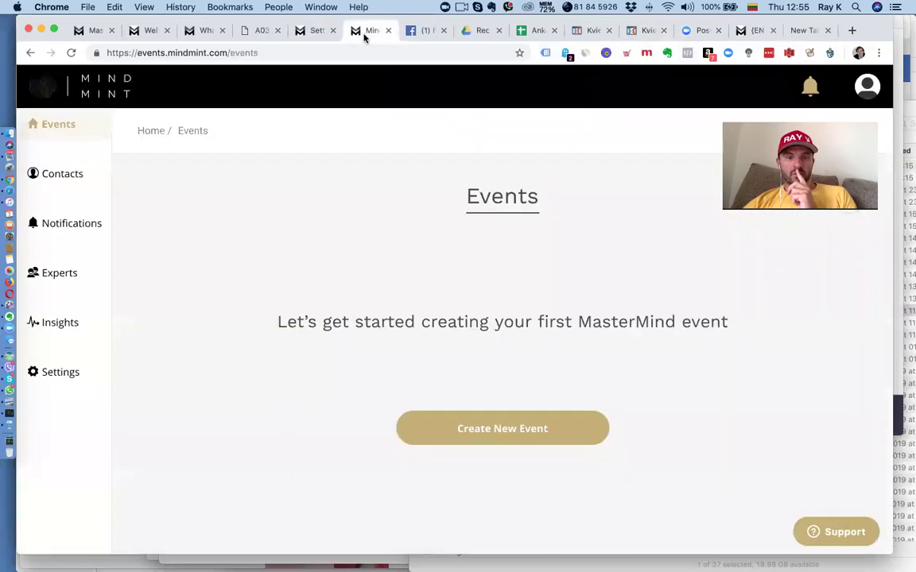
pyautogui.click(317, 31)
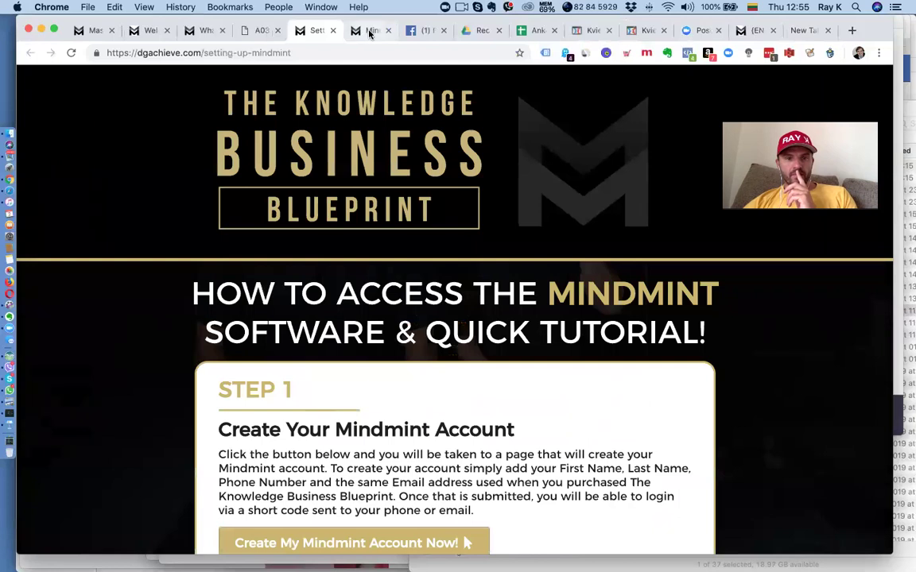
pyautogui.scroll(-6, 125, 409)
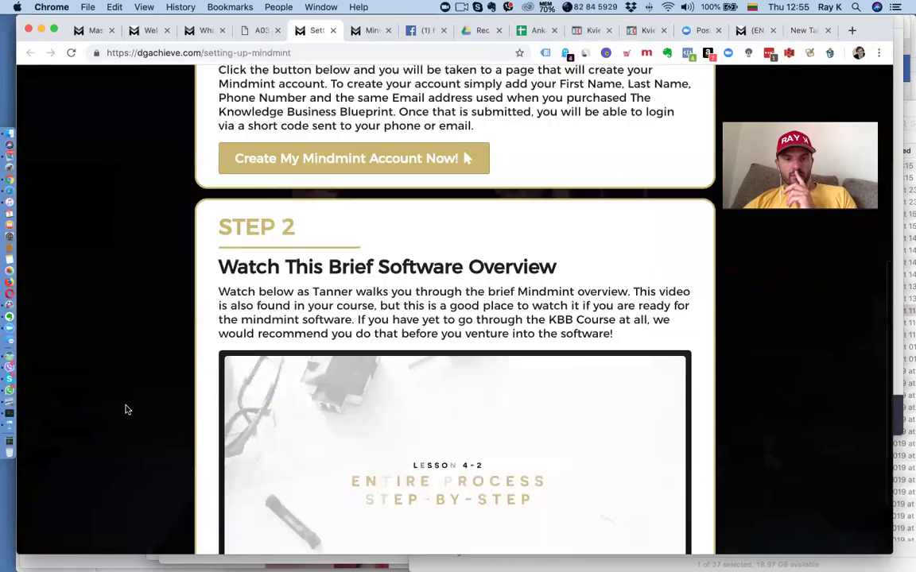
pyautogui.scroll(5, 125, 409)
pyautogui.scroll(-5, 125, 409)
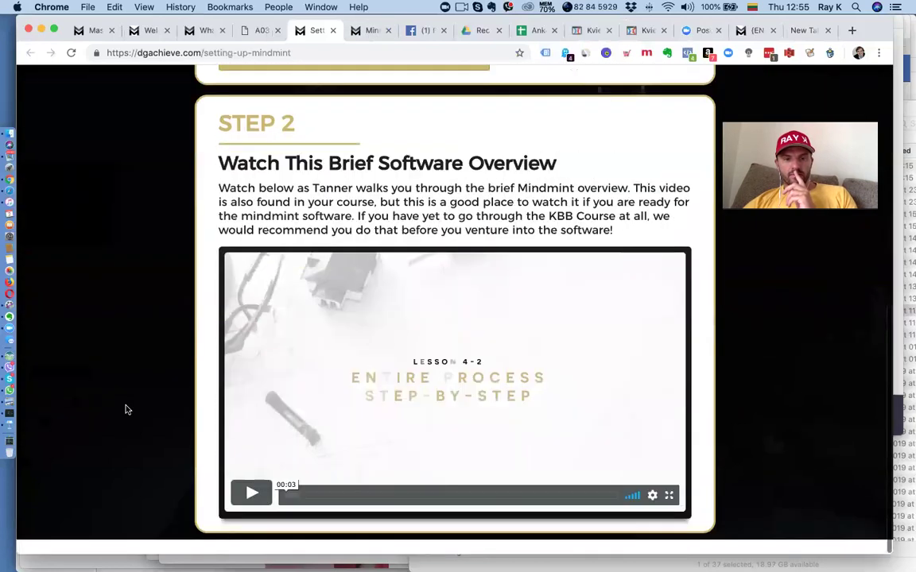
# Step: Play the Step 2 software overview video from its beginning
pyautogui.click(245, 515)
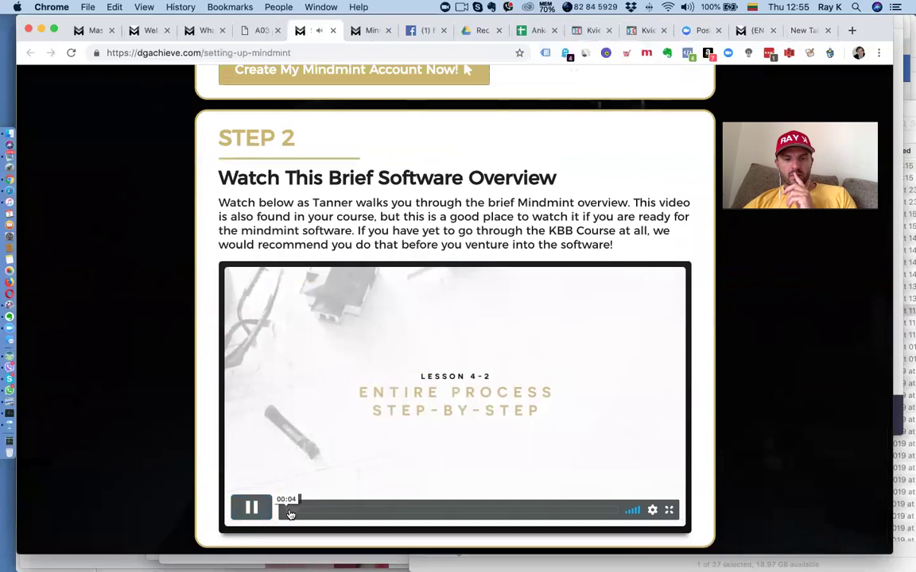
pyautogui.click(291, 512)
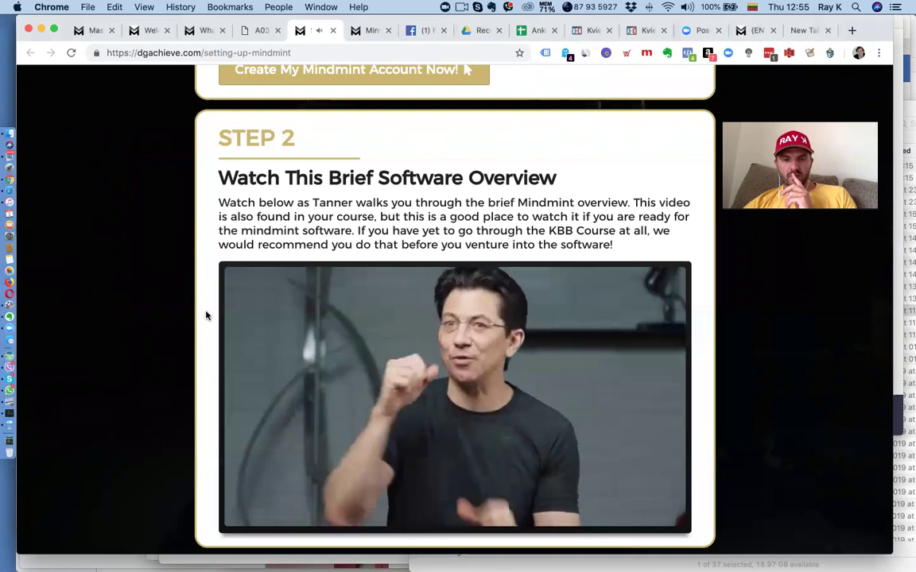
pyautogui.moveTo(286, 477)
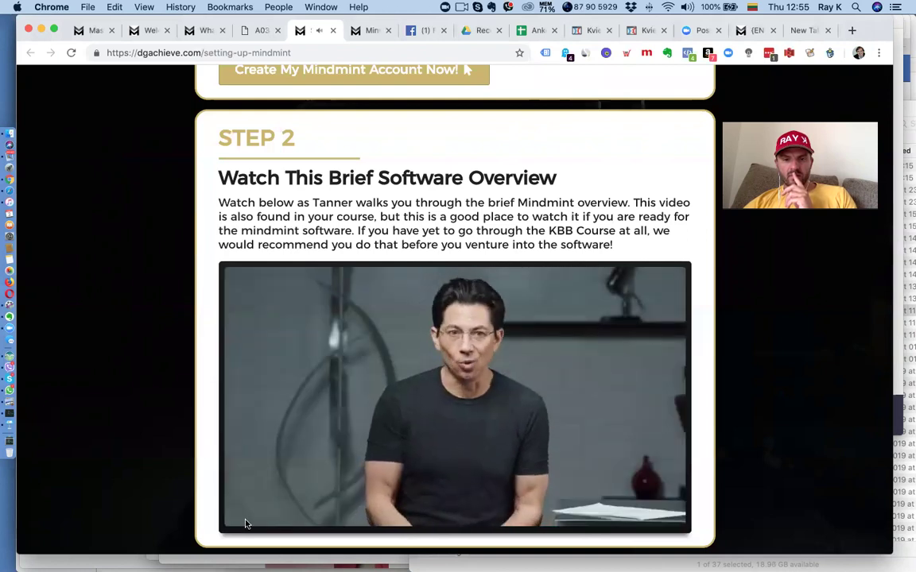
pyautogui.moveTo(251, 509)
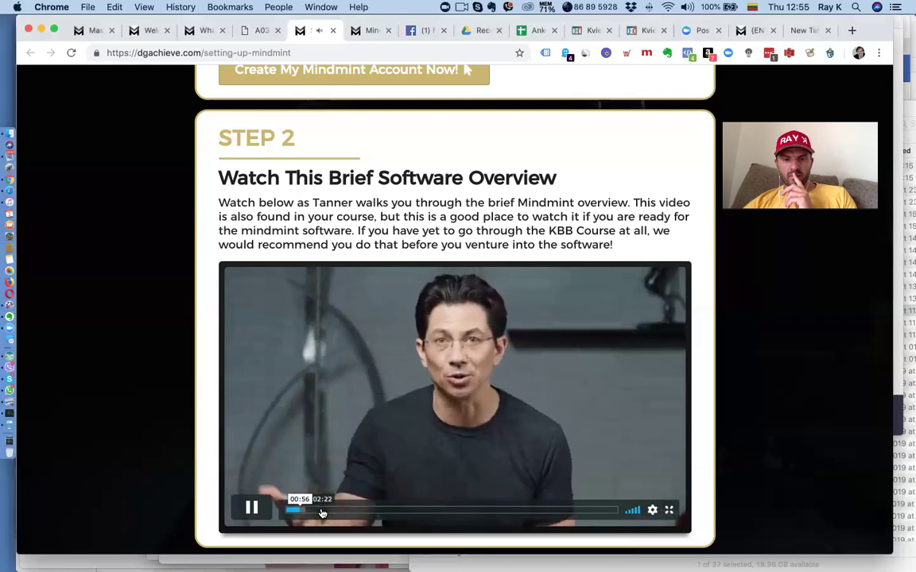
# Step: Skip ahead through the software overview video to the event builder tasks and pause it at about 11:19
pyautogui.click(325, 511)
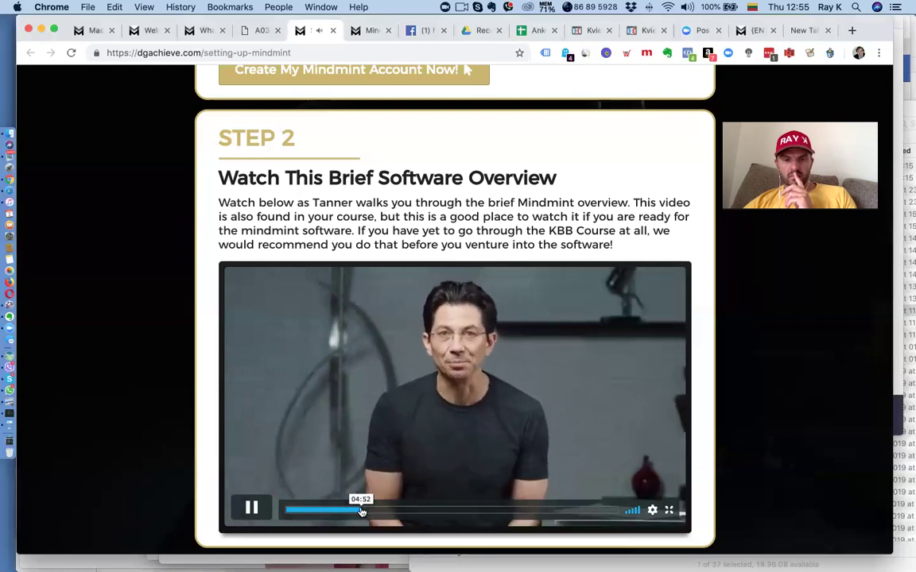
pyautogui.click(360, 512)
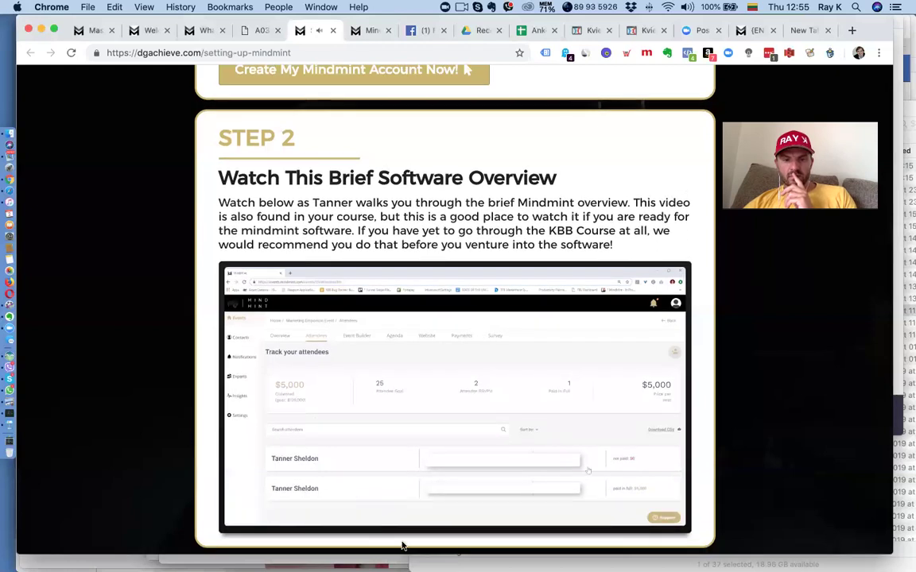
pyautogui.click(401, 510)
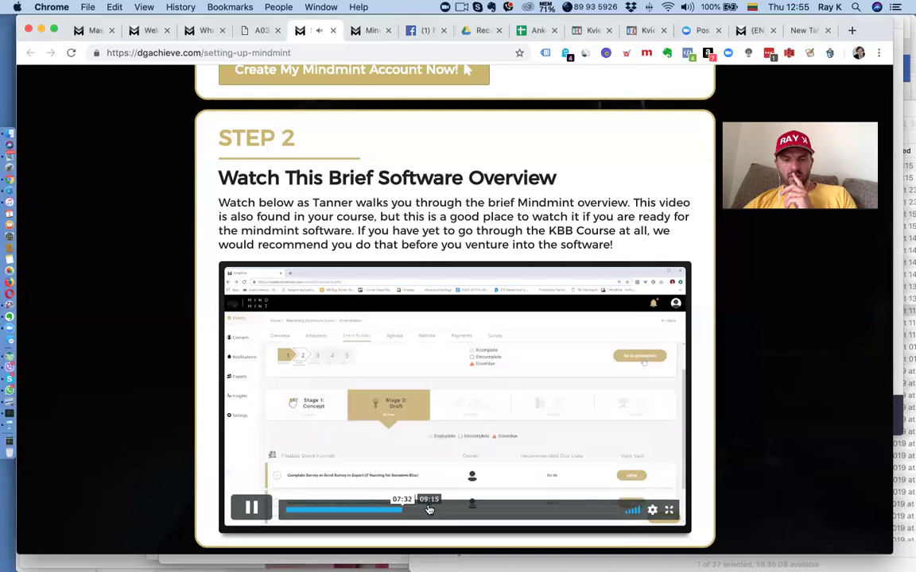
pyautogui.click(461, 510)
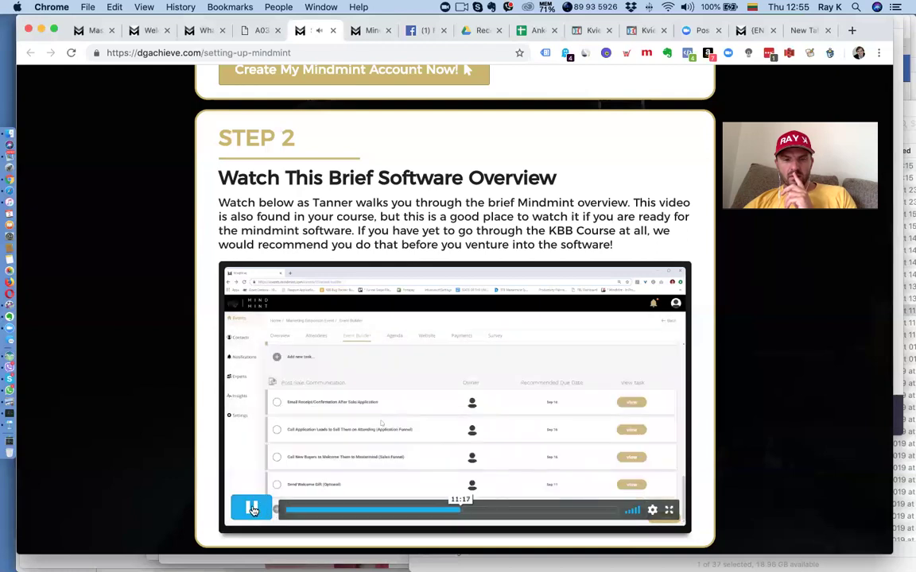
pyautogui.click(252, 510)
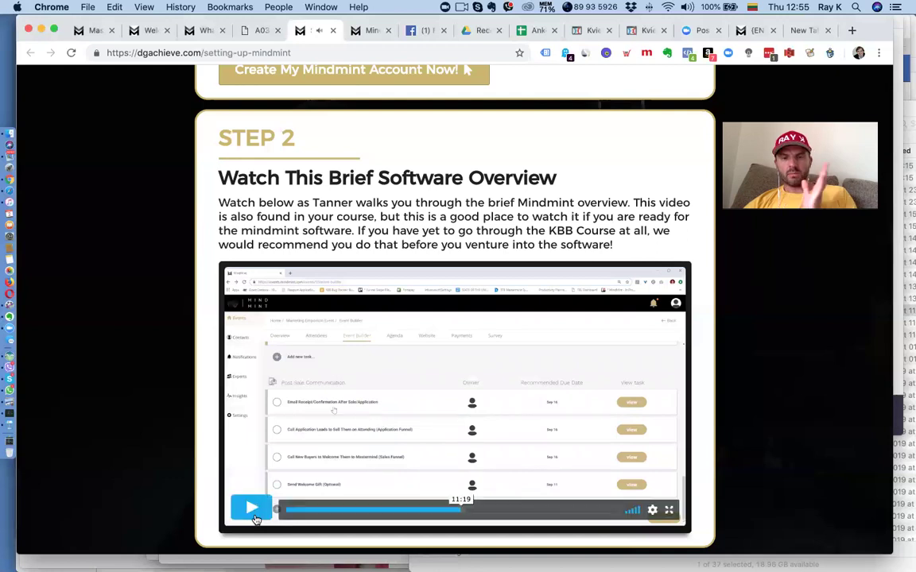
pyautogui.scroll(3, 461, 226)
pyautogui.scroll(-3, 461, 226)
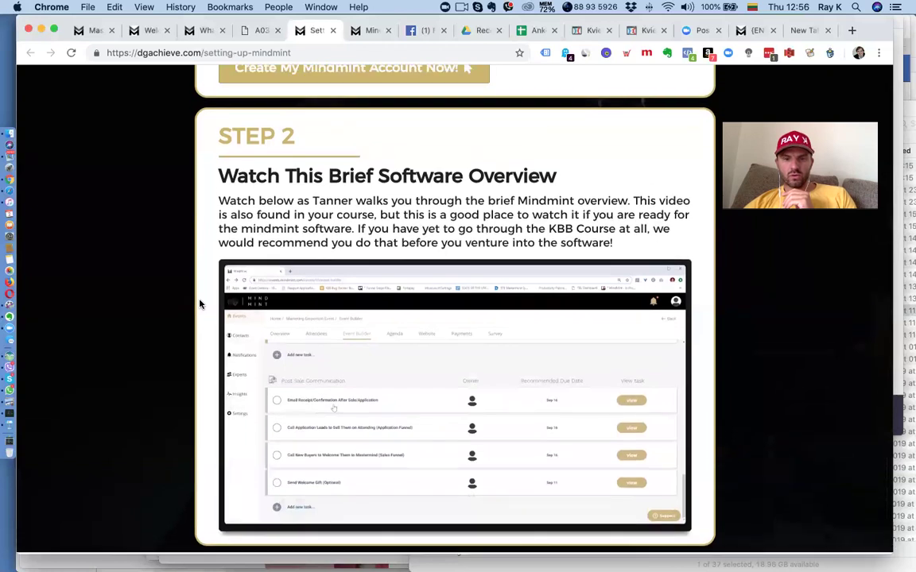
pyautogui.scroll(6, 188, 279)
pyautogui.scroll(-6, 199, 301)
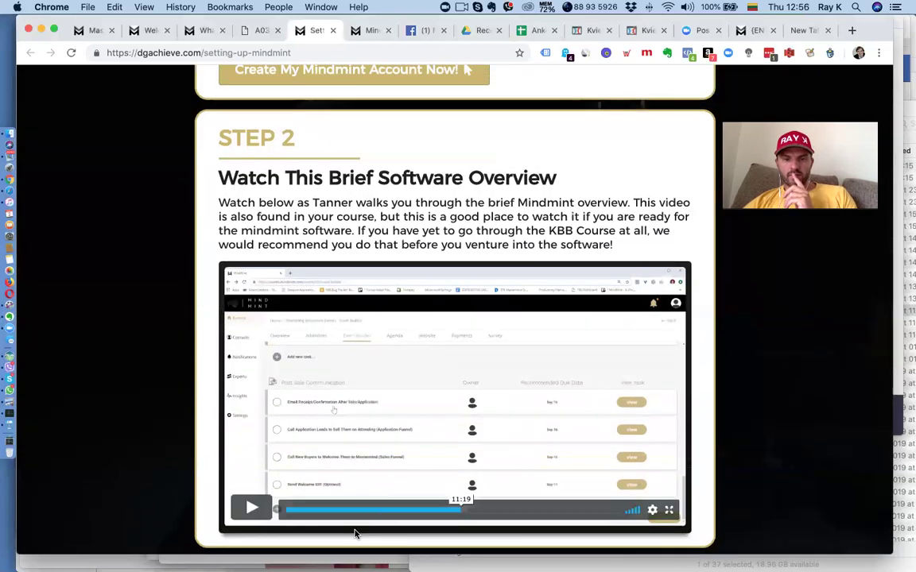
# Step: Create a new MindMint event with the Video Conference format and a Half Day (4 Hours) duration
pyautogui.click(370, 30)
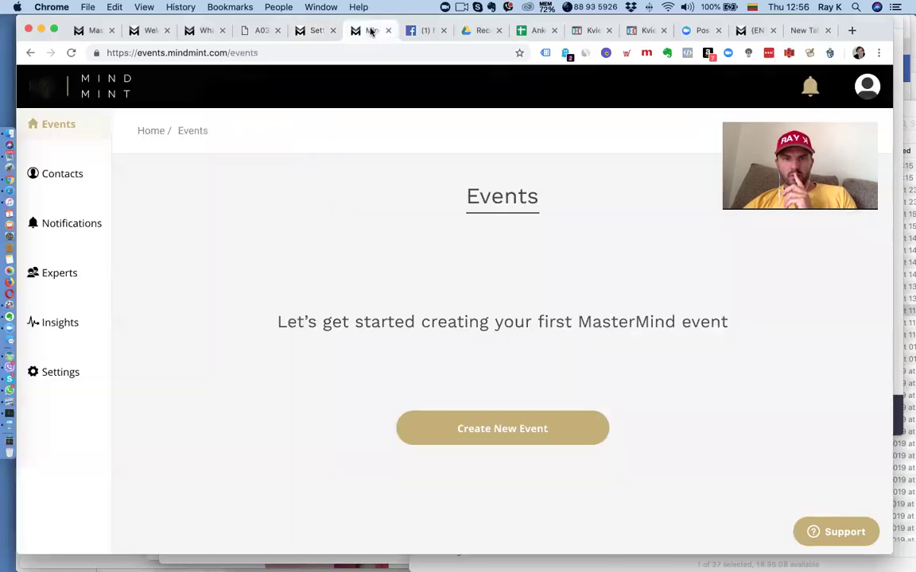
pyautogui.click(519, 431)
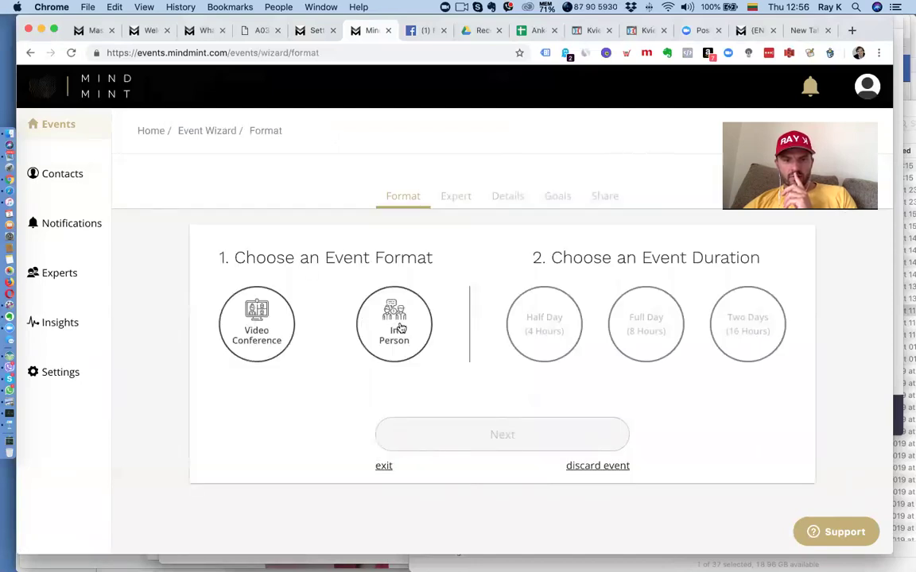
pyautogui.click(263, 326)
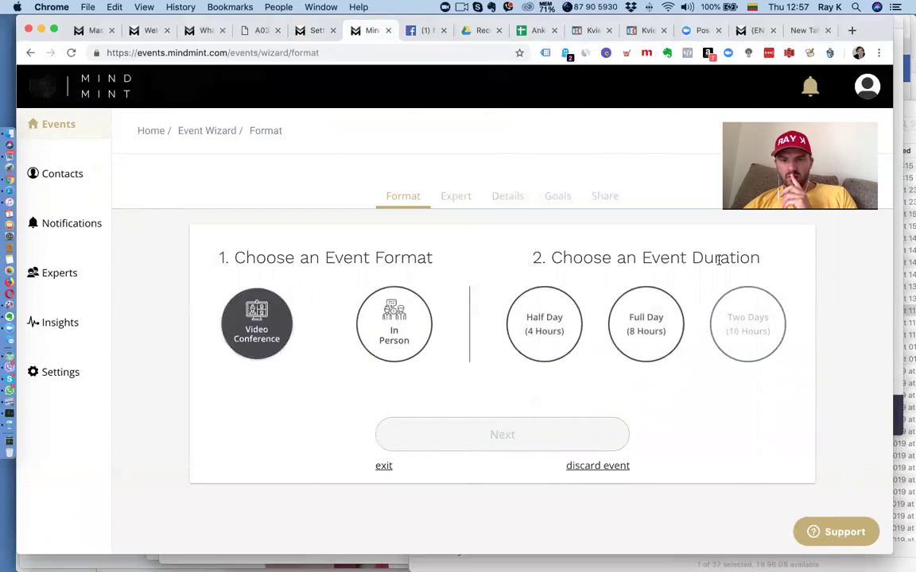
pyautogui.click(561, 334)
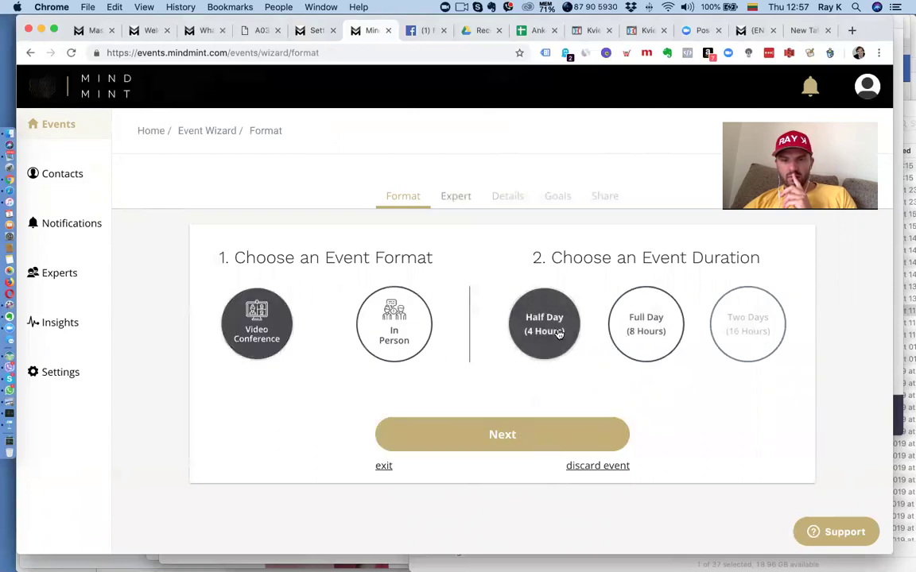
pyautogui.click(505, 434)
# Step: Choose the expert for the event and continue to the event details
pyautogui.click(427, 316)
pyautogui.click(433, 344)
pyautogui.click(476, 410)
# Step: Name the event "How to discover your passion"
pyautogui.scroll(-3, 325, 409)
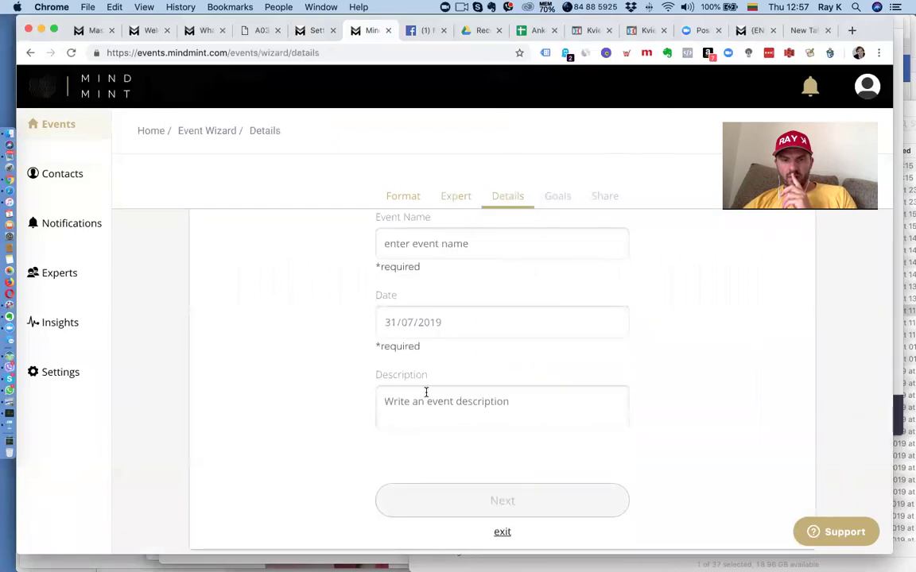
pyautogui.click(458, 244)
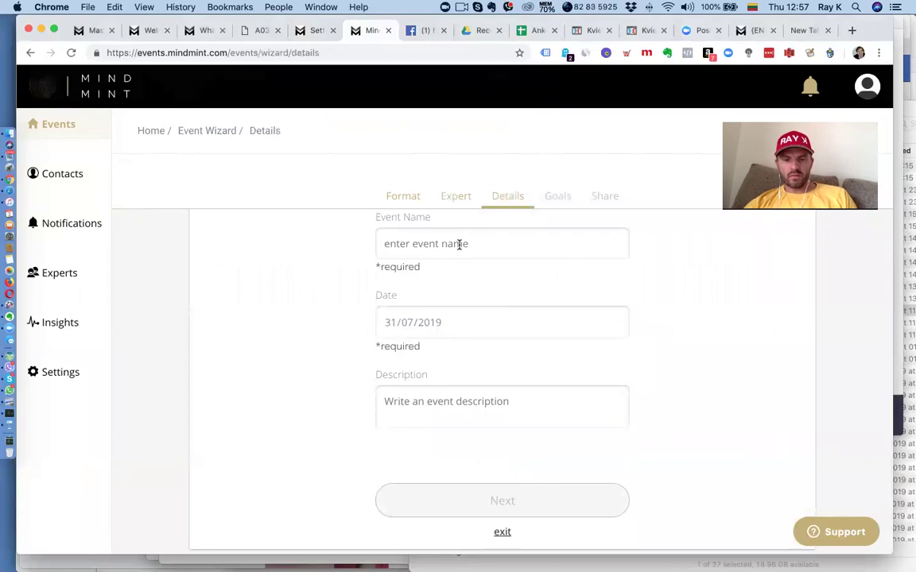
pyautogui.write('How to ')
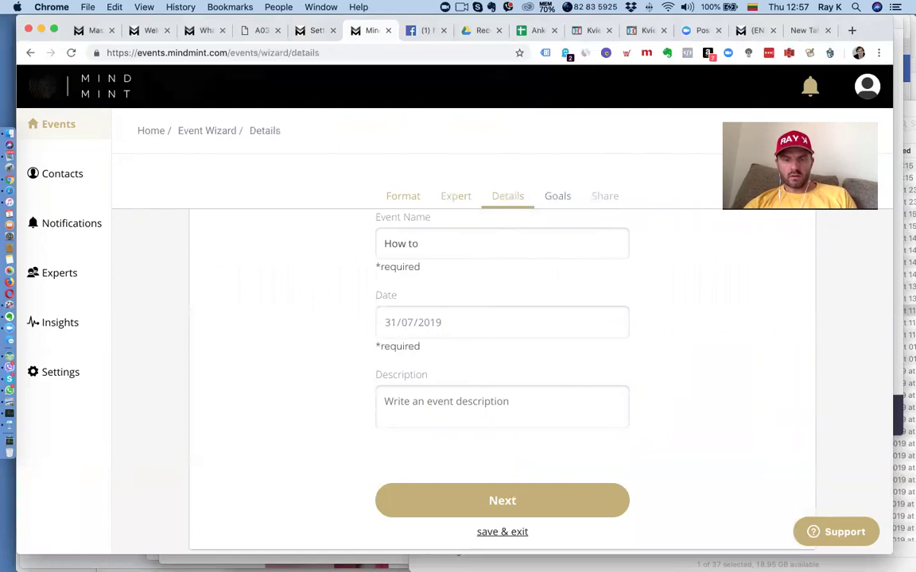
pyautogui.write('discover your passion')
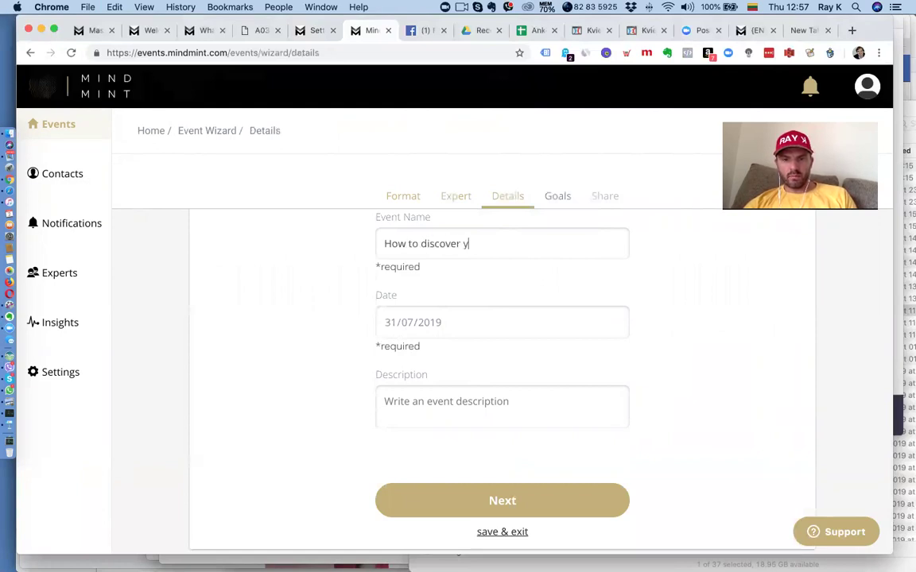
pyautogui.click(434, 327)
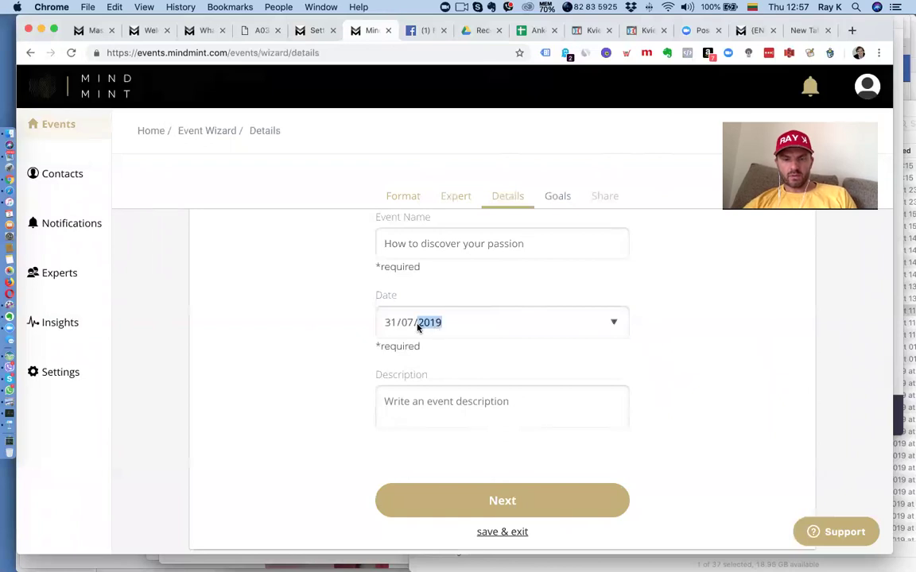
pyautogui.click(612, 324)
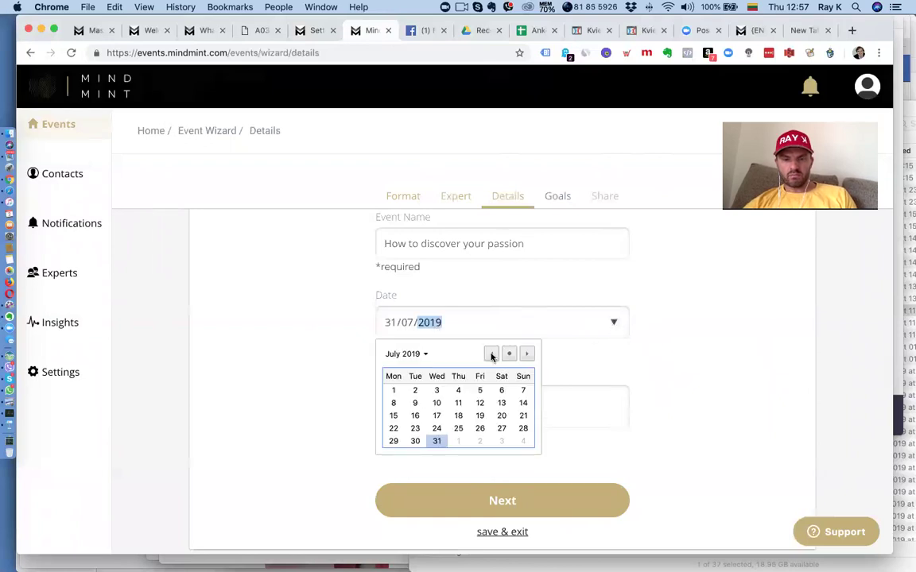
pyautogui.click(338, 318)
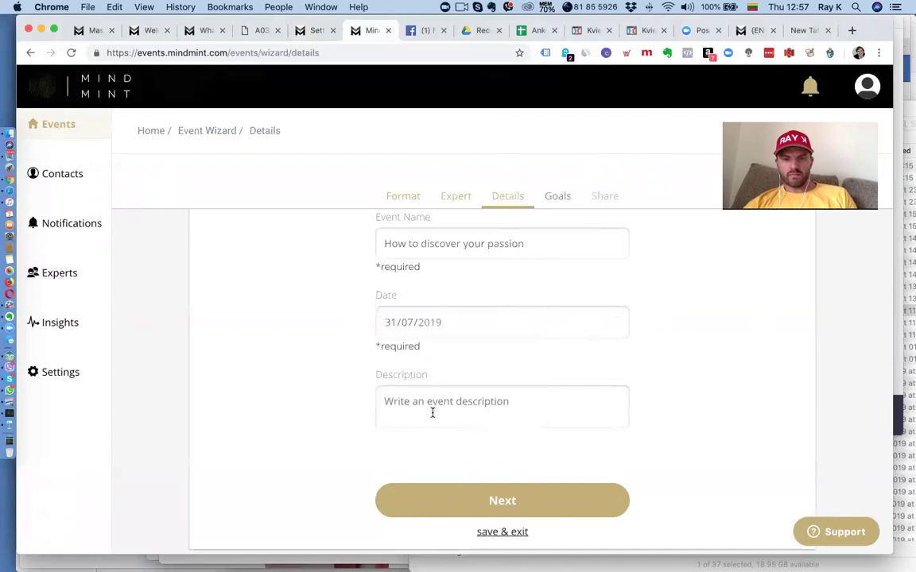
# Step: Enter the event description "How to discover your passion and make money" and continue to the event goals
pyautogui.click(433, 413)
pyautogui.write('H')
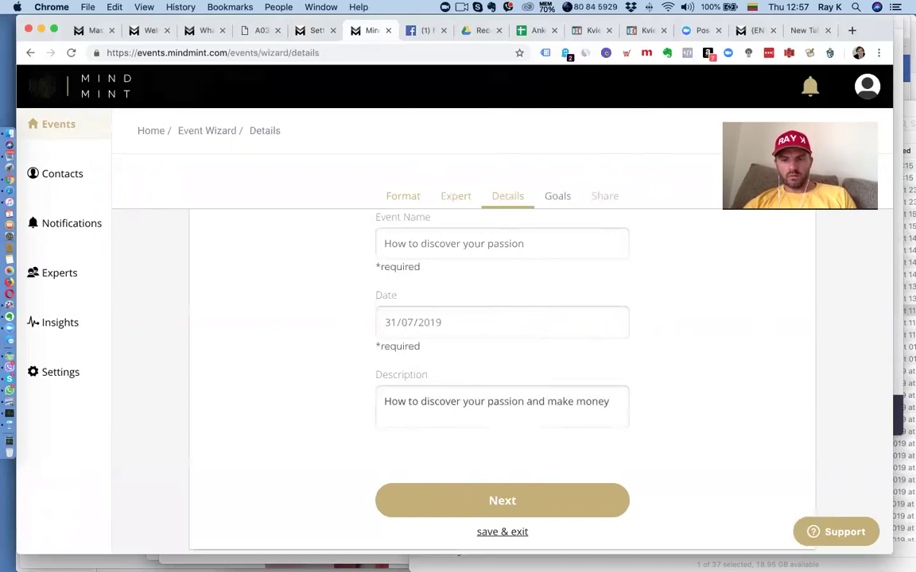
pyautogui.click(507, 507)
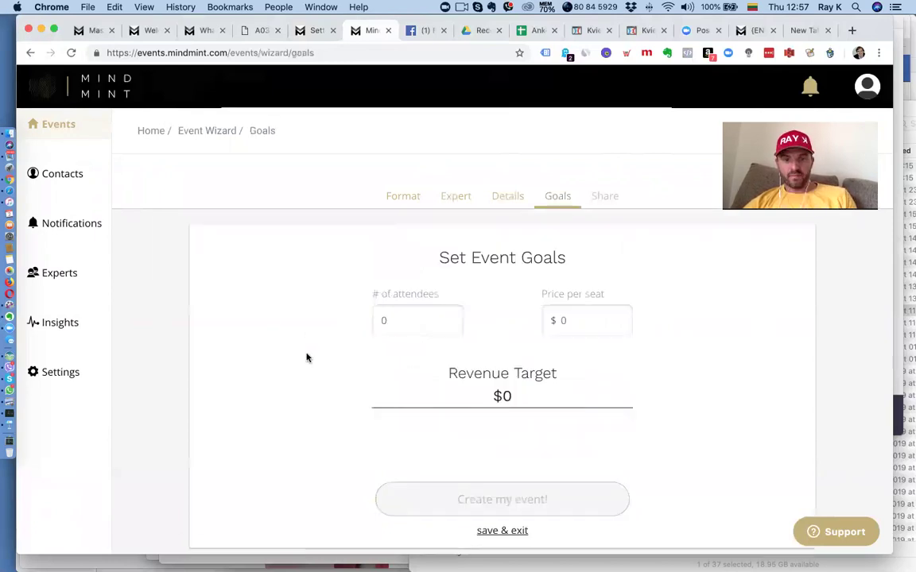
pyautogui.moveTo(458, 258); pyautogui.dragTo(582, 262)
pyautogui.click(554, 295)
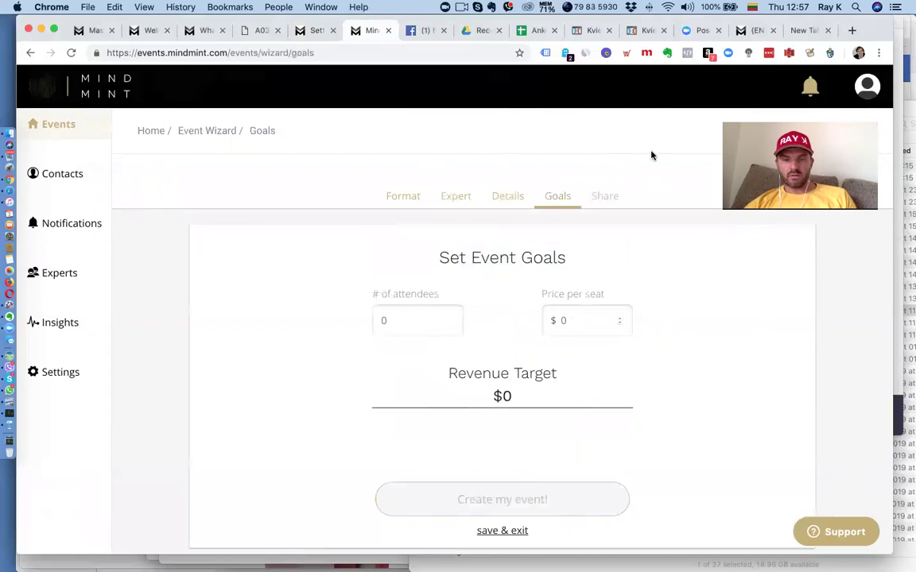
pyautogui.hotkey('ctrl', 'Up')
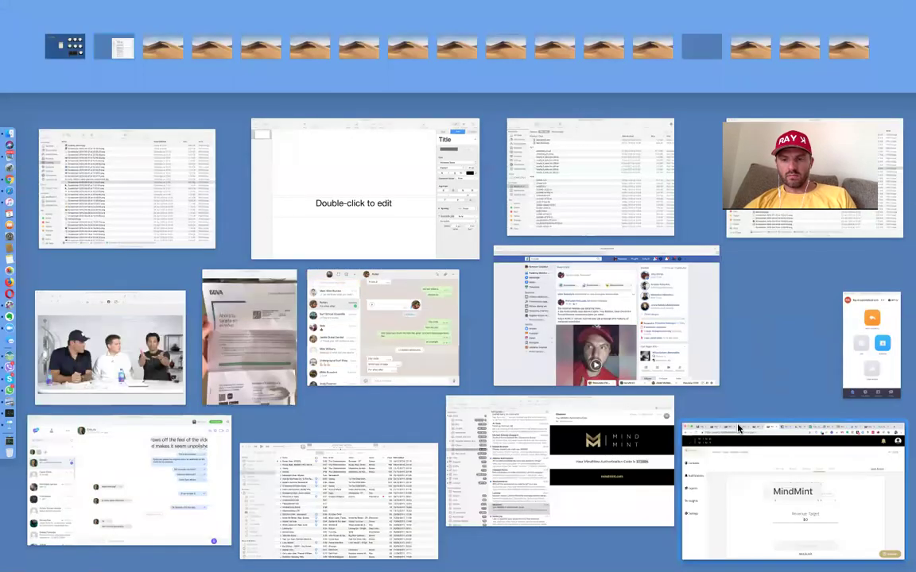
pyautogui.hotkey('ctrl', 'Up')
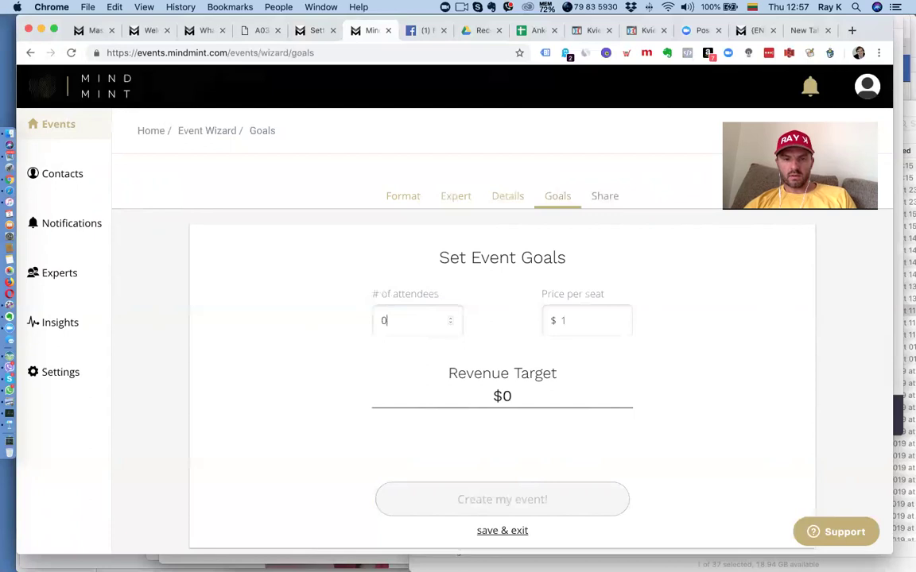
# Step: Set the event goals to 100 attendees at $1 per seat and create the event
pyautogui.write('100')
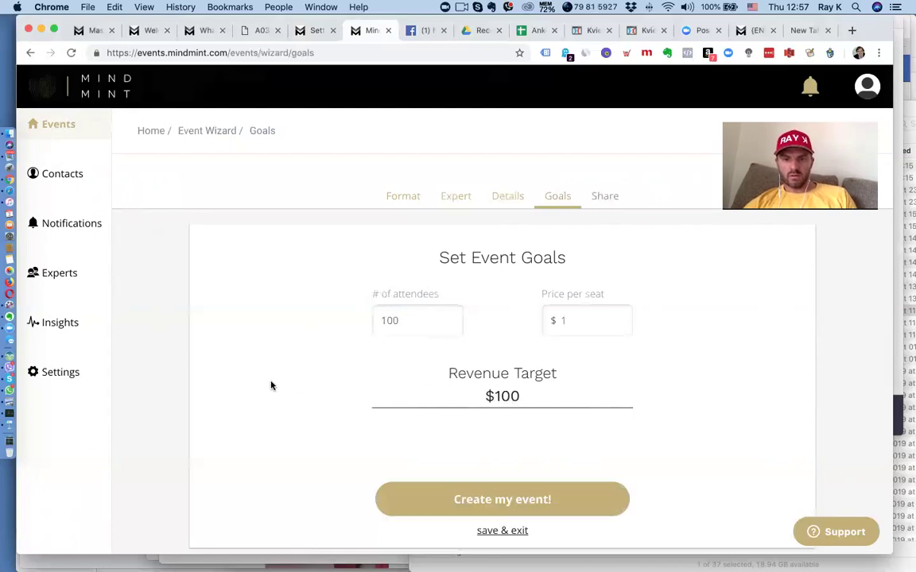
pyautogui.click(477, 498)
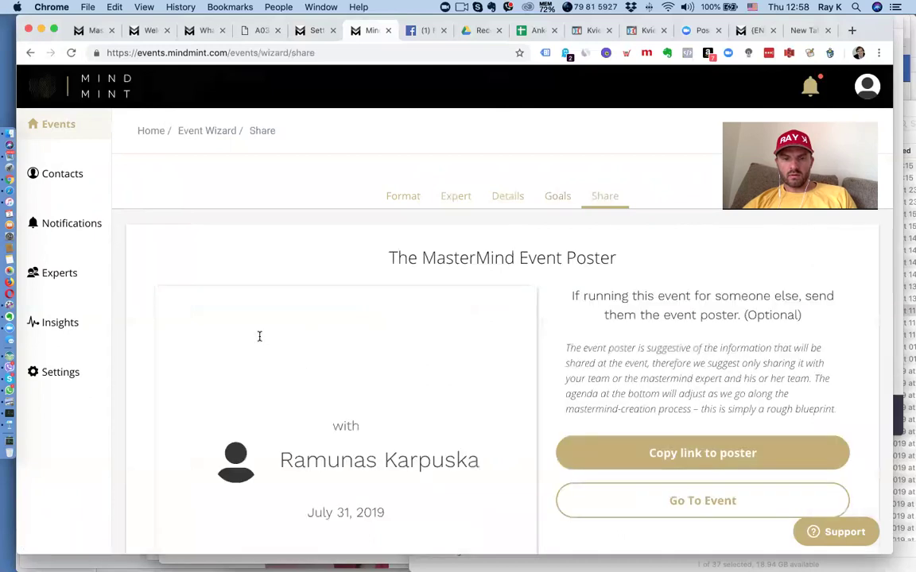
# Step: Copy the link to the event poster, then open the newly created event
pyautogui.scroll(-2, 557, 384)
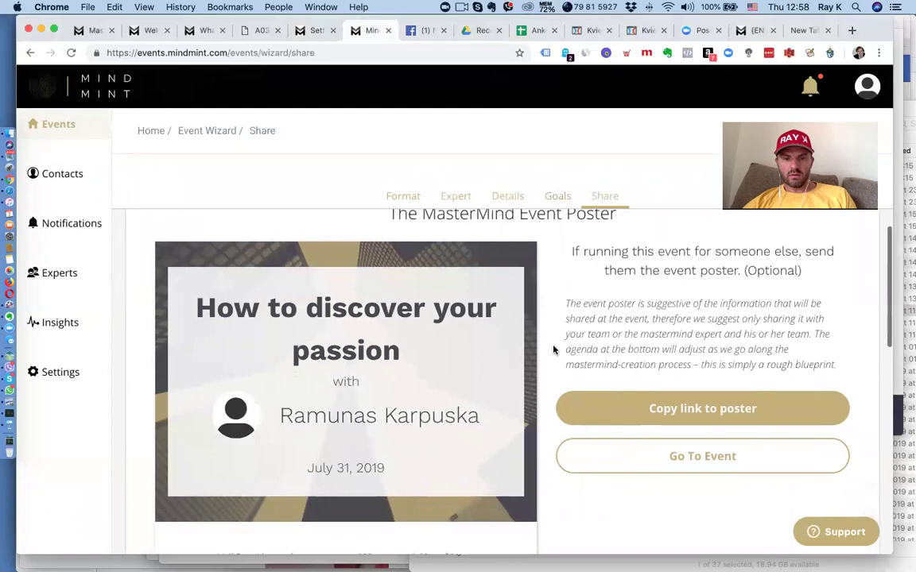
pyautogui.scroll(2, 552, 350)
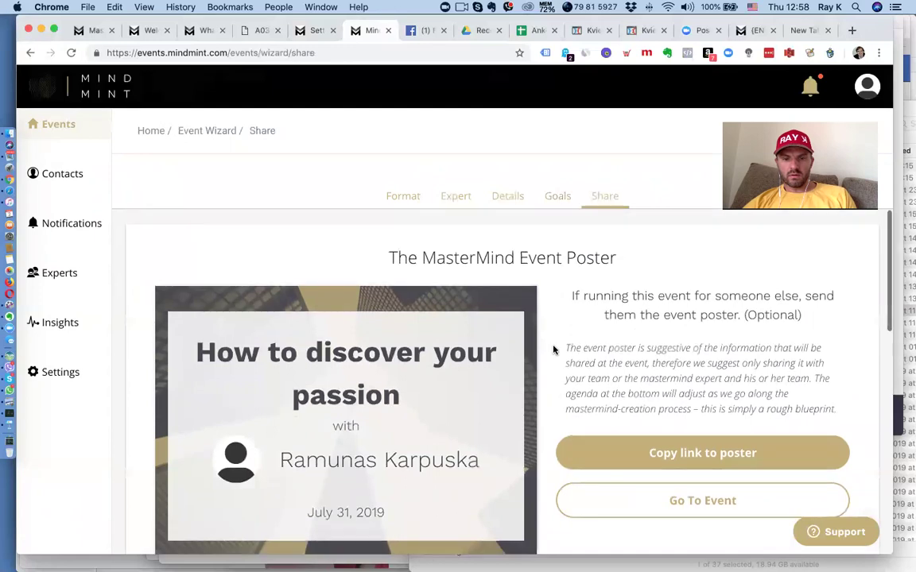
pyautogui.click(712, 456)
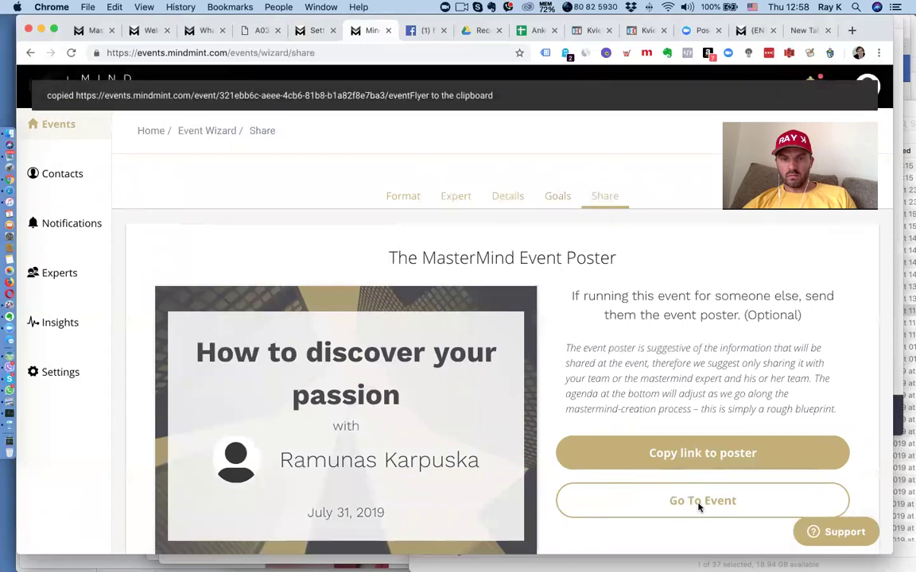
pyautogui.click(699, 503)
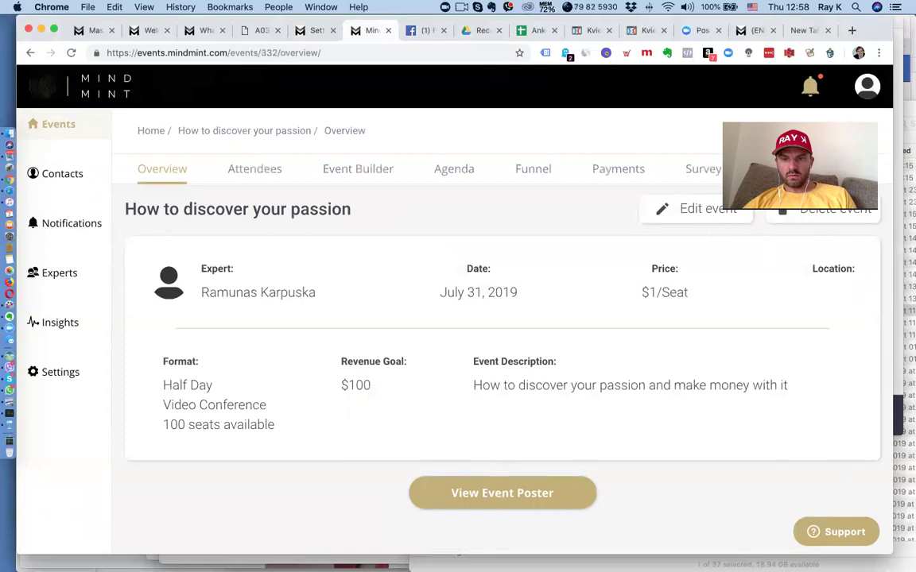
# Step: Advance the event from the Draft stage to the Promote stage in the Event Builder
pyautogui.click(253, 179)
pyautogui.click(362, 173)
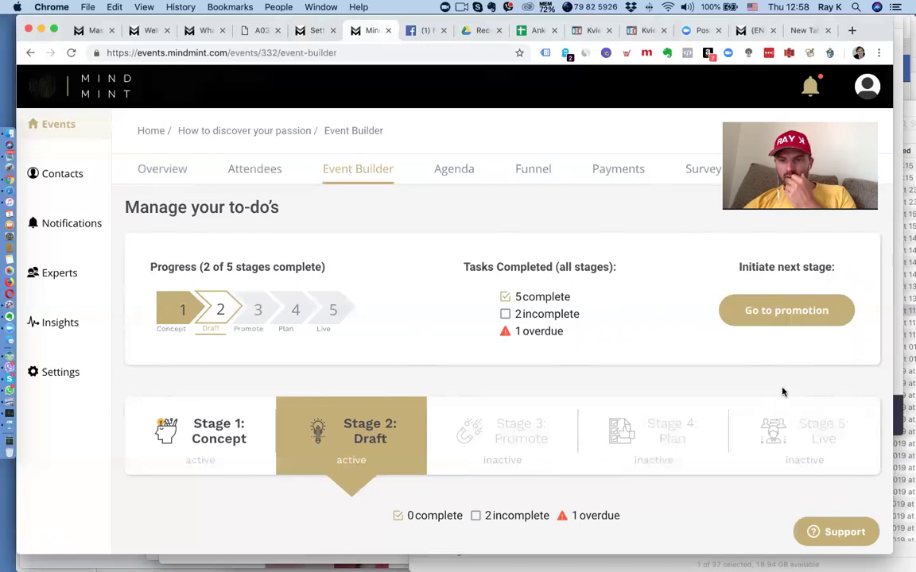
pyautogui.click(772, 312)
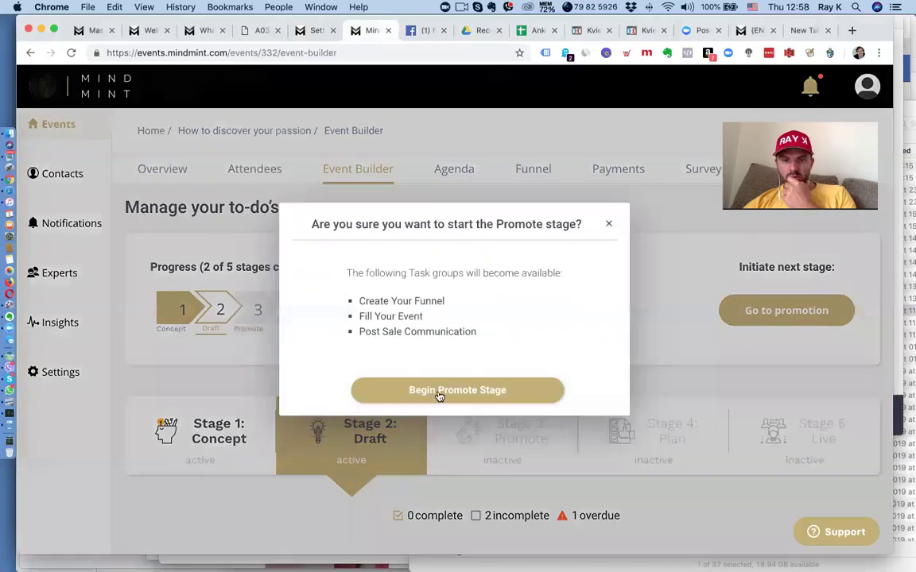
pyautogui.moveTo(352, 273); pyautogui.dragTo(563, 274)
pyautogui.moveTo(471, 305); pyautogui.dragTo(422, 317)
pyautogui.click(423, 371)
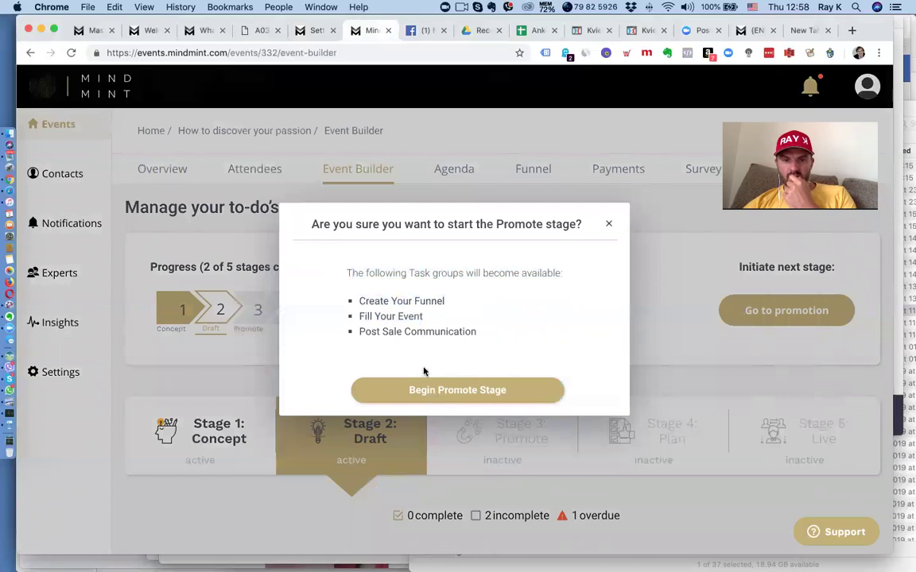
pyautogui.click(427, 389)
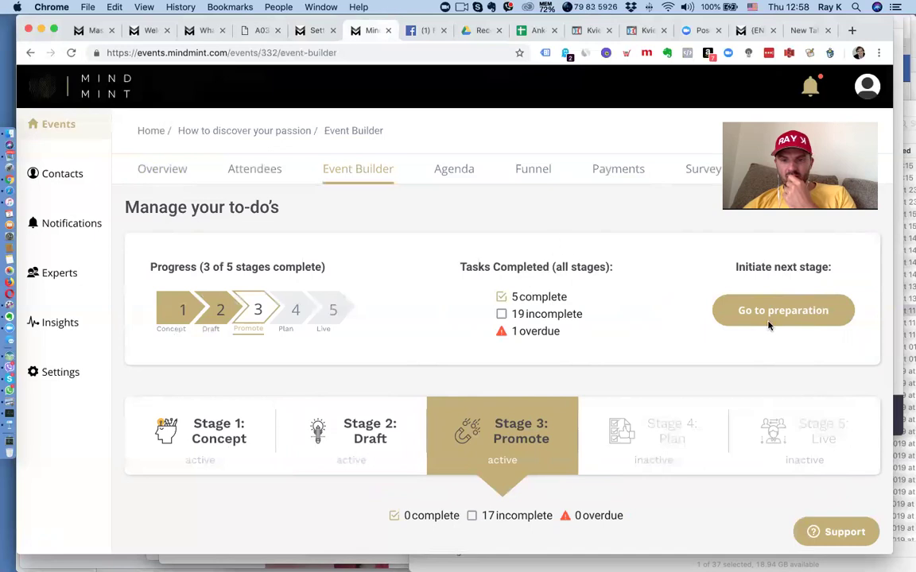
# Step: View the "Create The First Page of Your Funnel" task and continue from it to the Funnel Builder
pyautogui.scroll(-5, 499, 447)
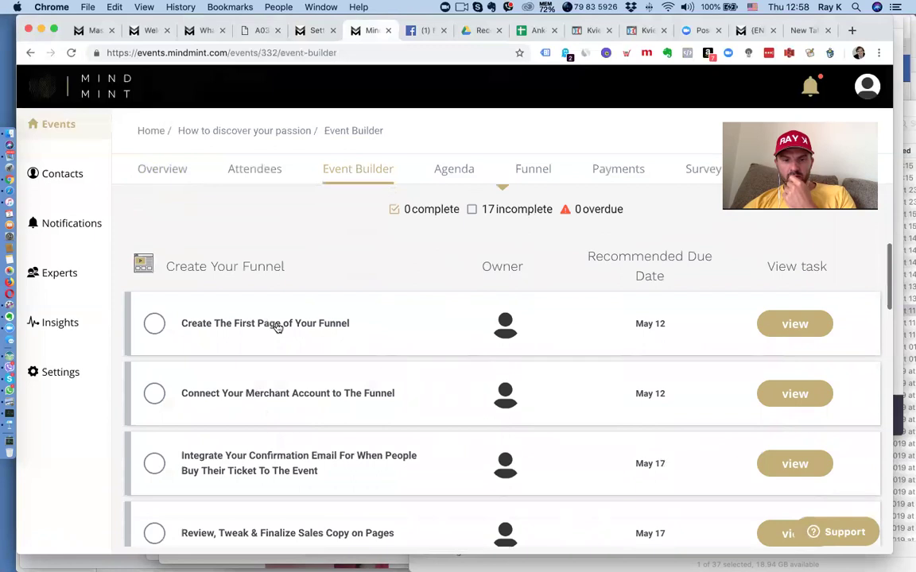
pyautogui.click(277, 328)
pyautogui.click(417, 351)
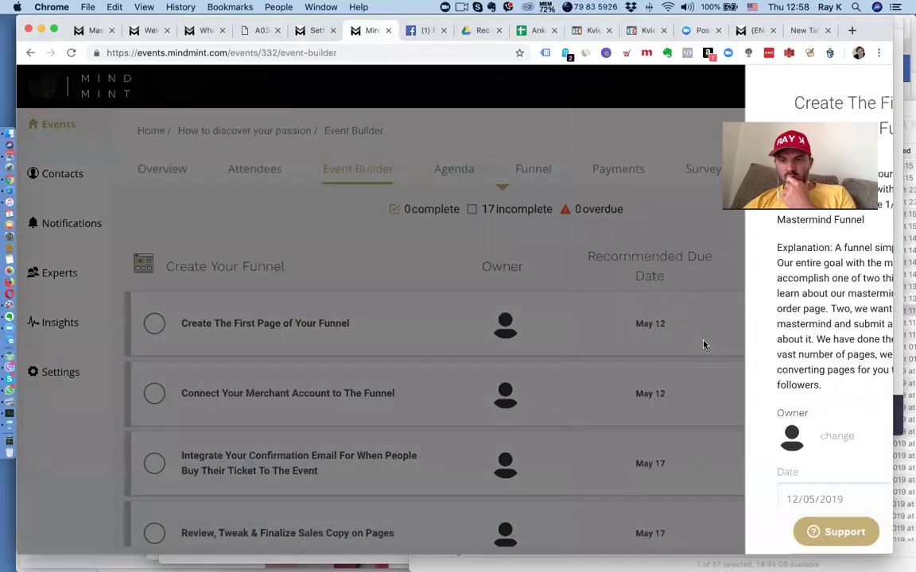
pyautogui.click(777, 324)
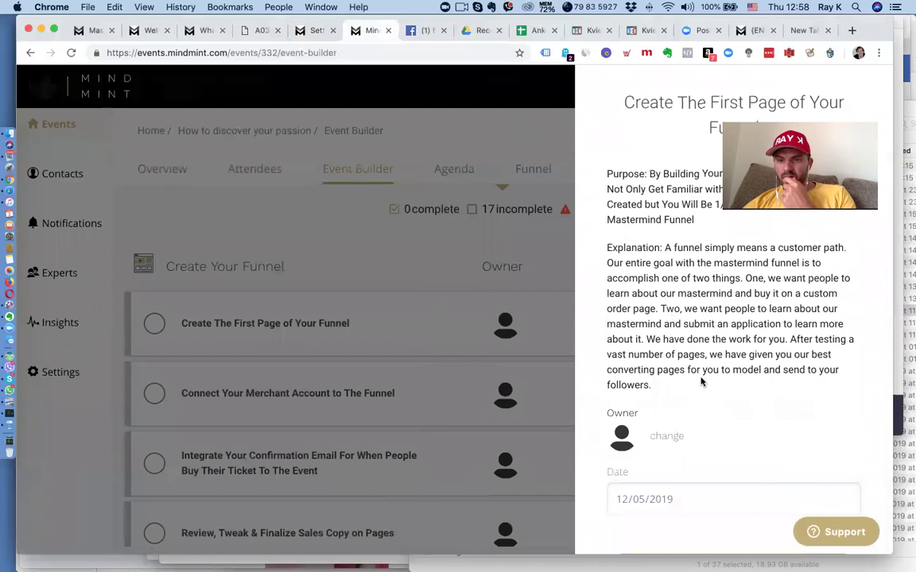
pyautogui.scroll(-5, 701, 382)
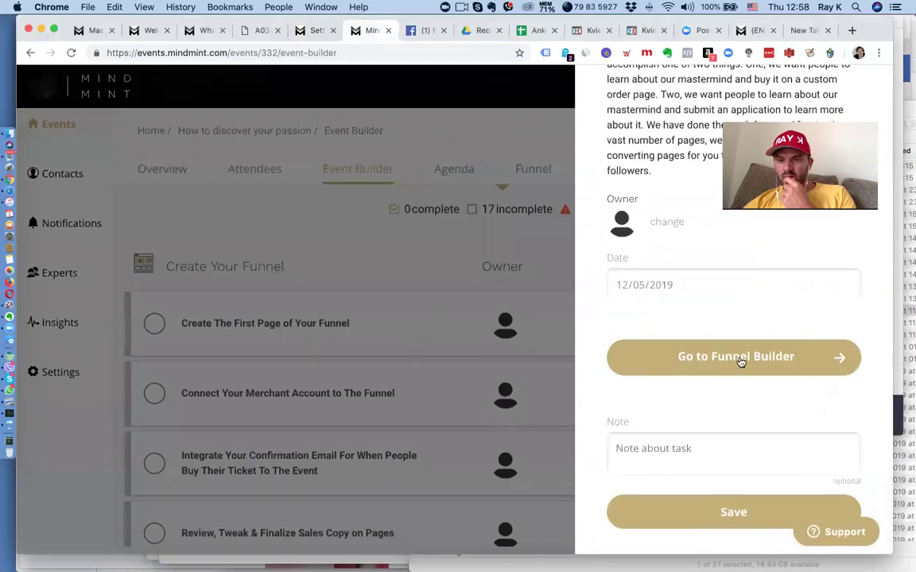
pyautogui.click(758, 360)
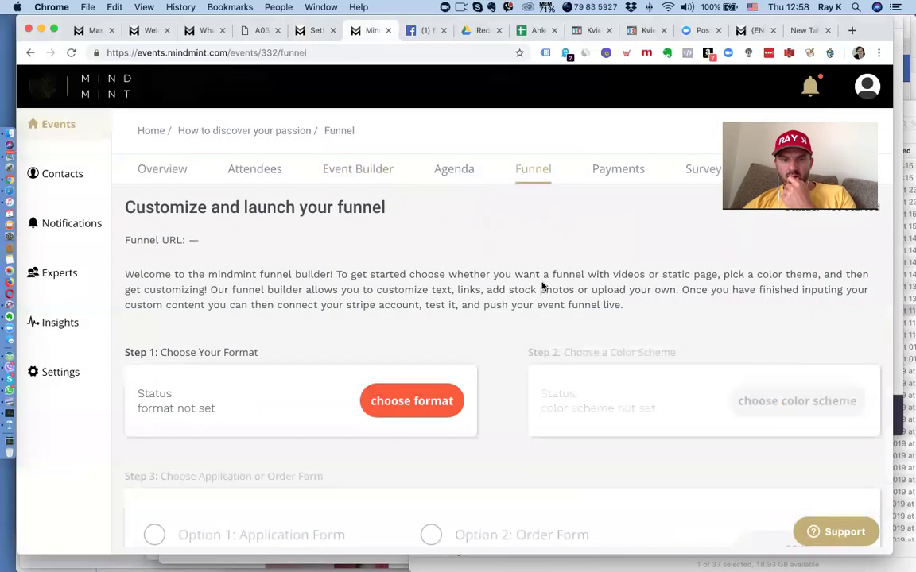
# Step: Set the funnel's website format to Option 1, with video content, and save it
pyautogui.scroll(-2, 438, 329)
pyautogui.scroll(-1, 437, 329)
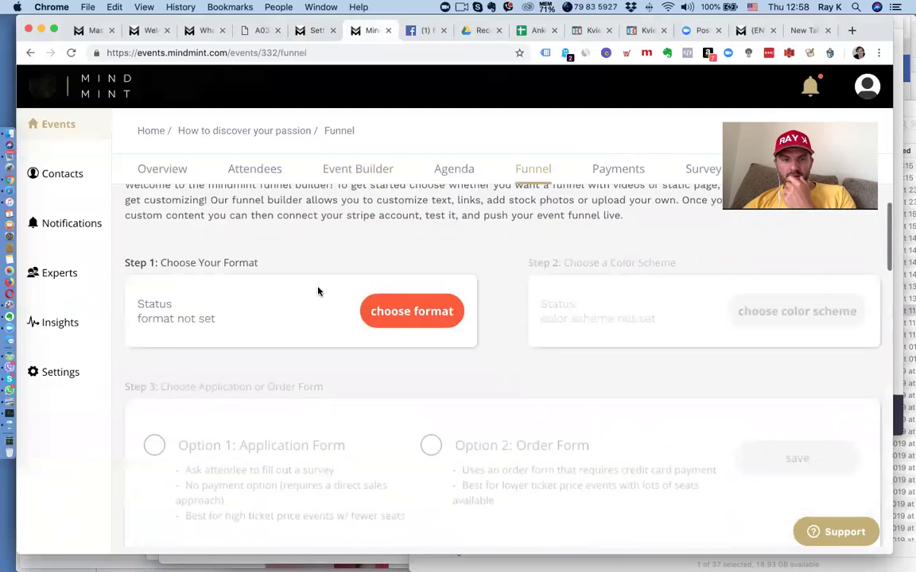
pyautogui.click(430, 313)
pyautogui.click(630, 183)
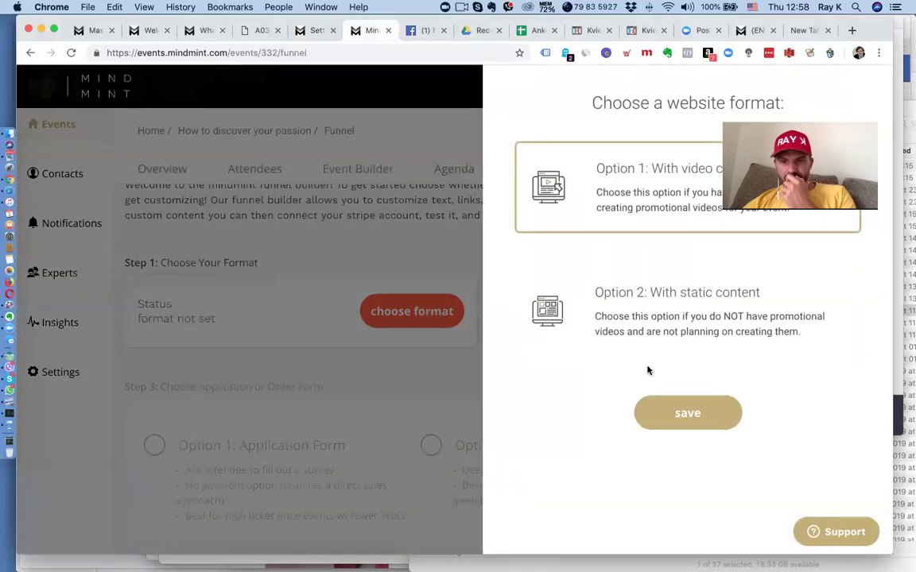
pyautogui.click(697, 417)
# Step: Look through the funnel's format options, form choices and page templates
pyautogui.scroll(-10, 311, 333)
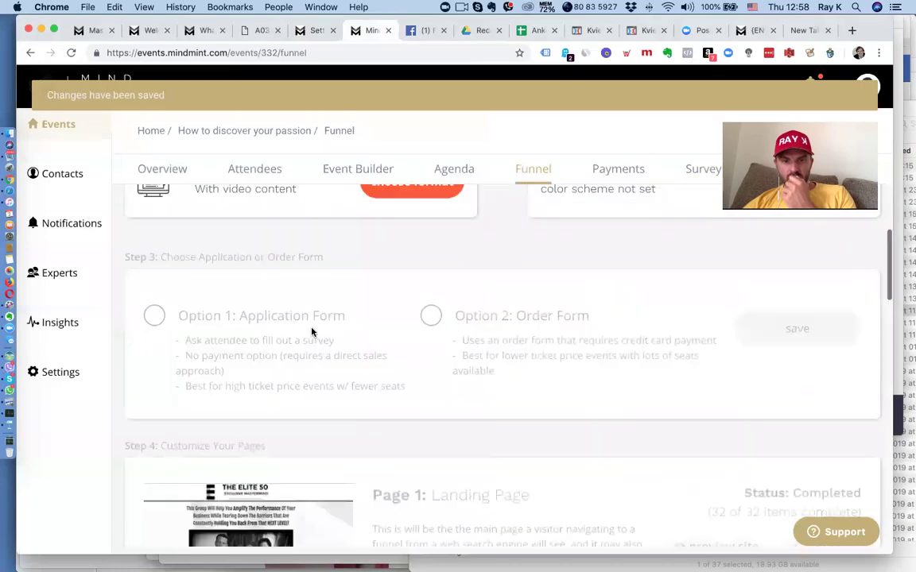
pyautogui.scroll(3, 311, 332)
pyautogui.scroll(6, 312, 333)
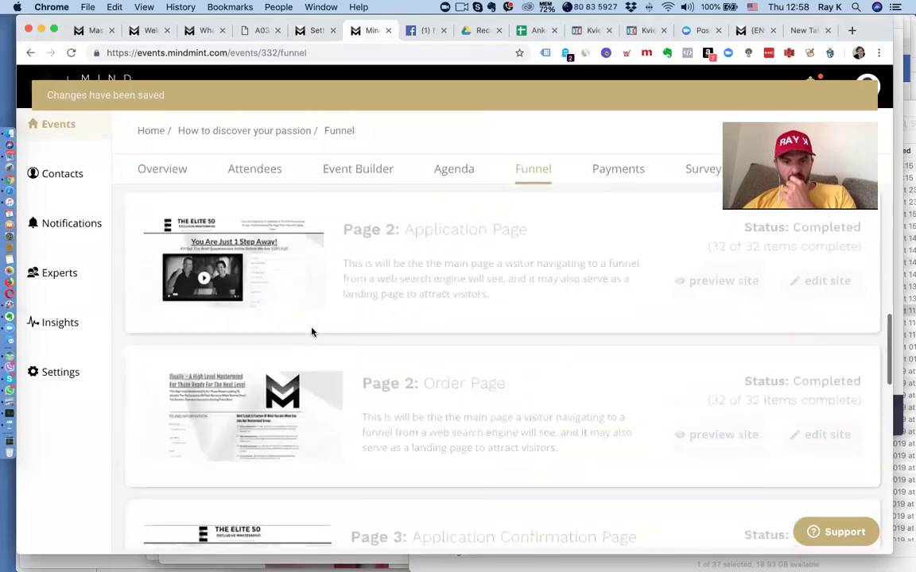
pyautogui.scroll(8, 503, 383)
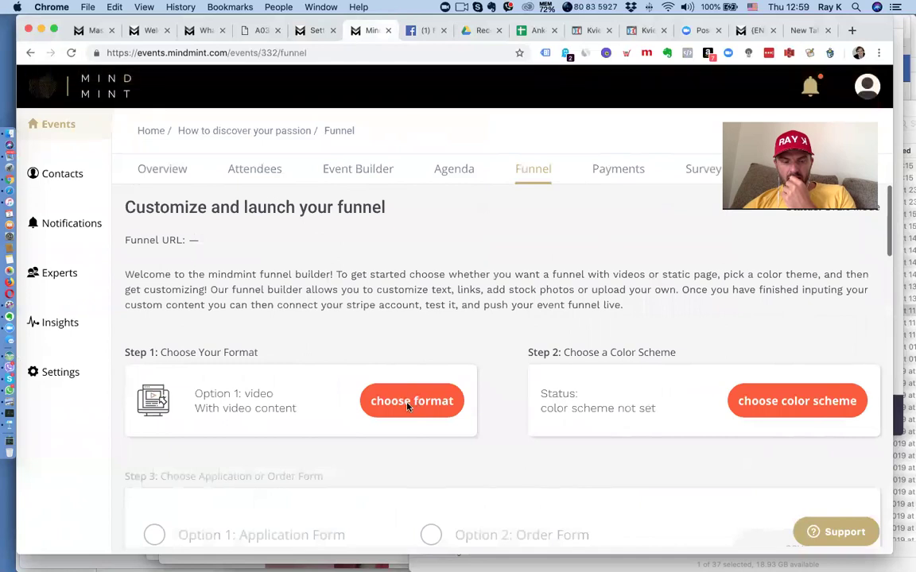
pyautogui.click(409, 402)
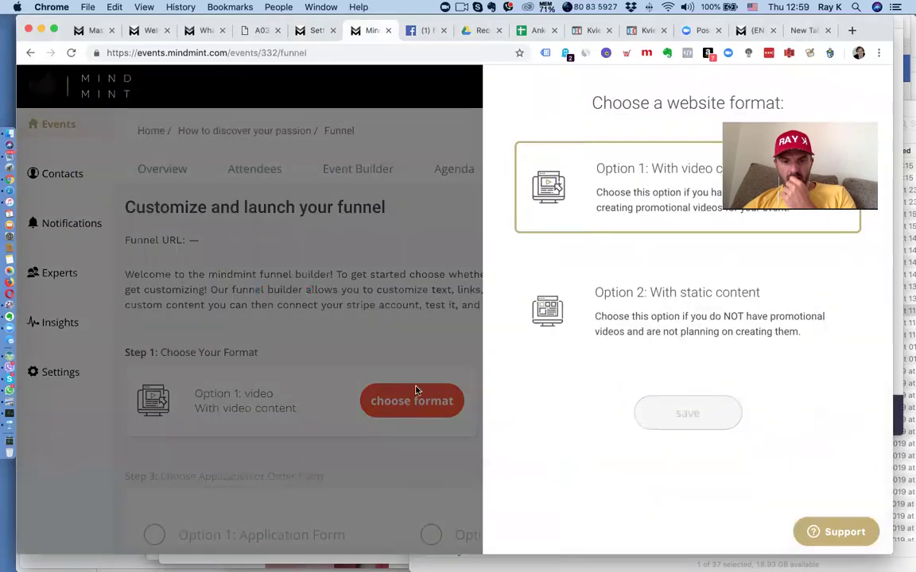
pyautogui.click(567, 406)
pyautogui.click(793, 410)
pyautogui.click(606, 284)
pyautogui.click(399, 294)
pyautogui.scroll(-3, 440, 335)
pyautogui.scroll(-3, 314, 427)
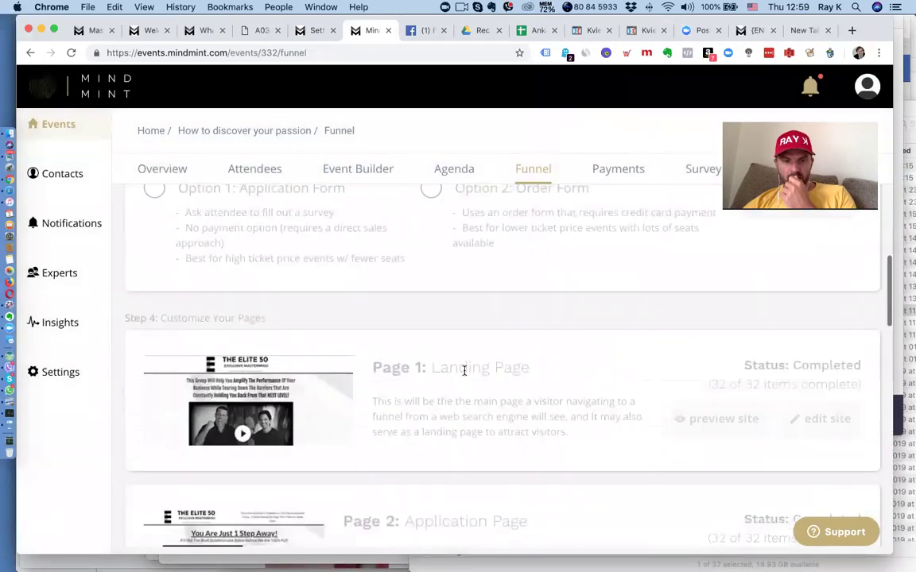
pyautogui.scroll(8, 555, 380)
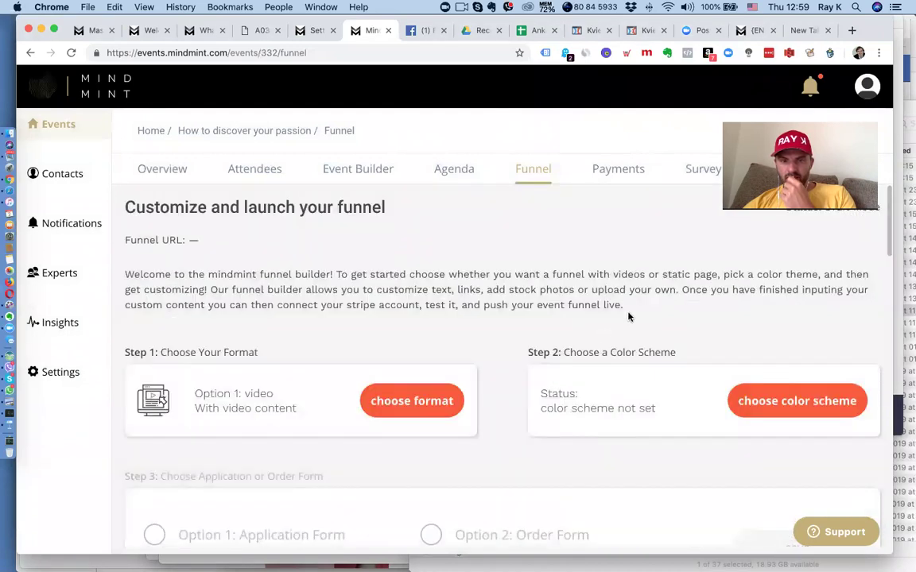
# Step: Save the video content format again and apply the blue and coral color scheme to the funnel
pyautogui.click(389, 404)
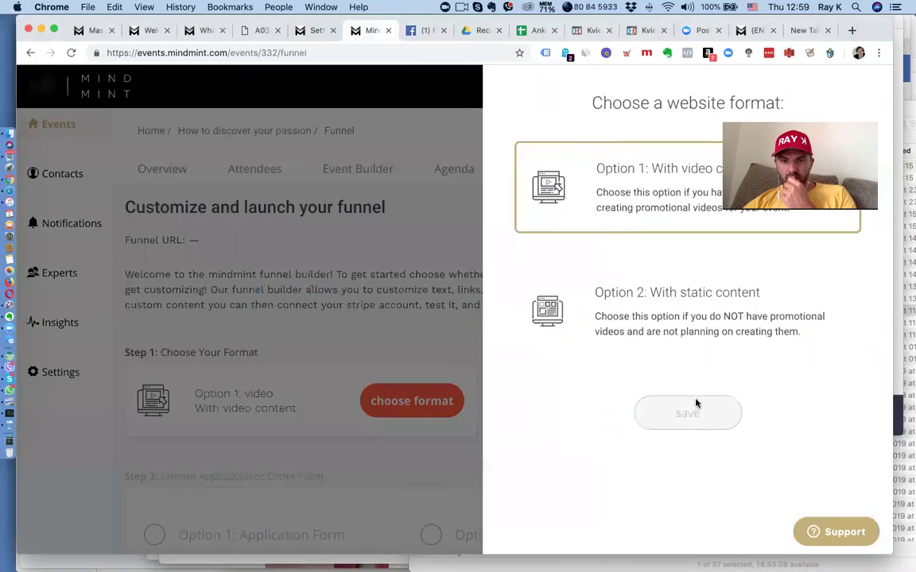
pyautogui.click(646, 207)
pyautogui.click(684, 417)
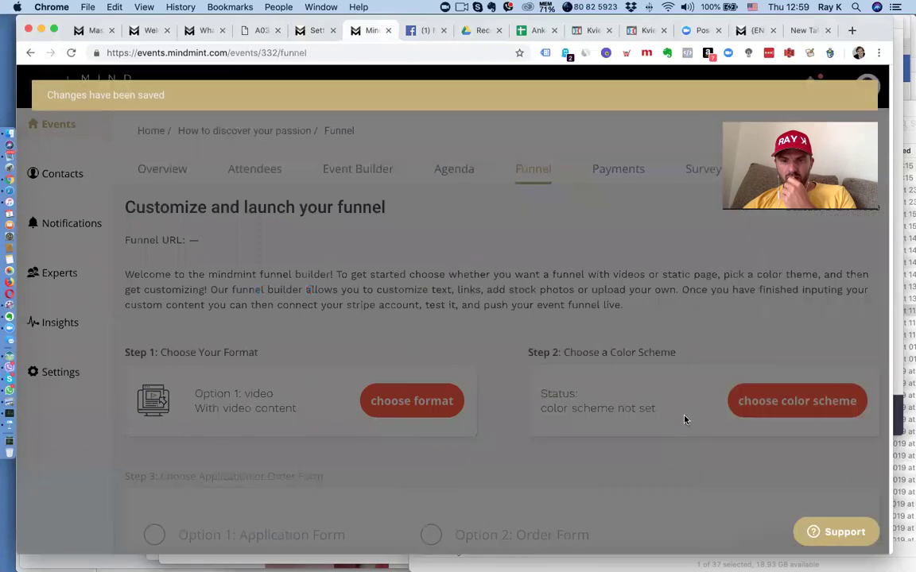
pyautogui.click(823, 415)
pyautogui.click(658, 280)
pyautogui.click(689, 546)
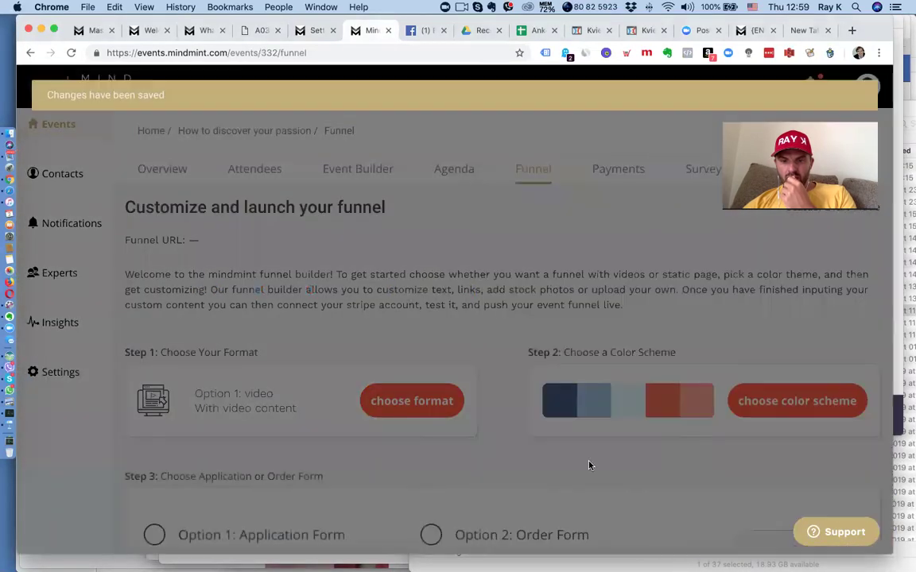
# Step: Choose Option 1: Application Form for the funnel and save the choice
pyautogui.scroll(-5, 488, 362)
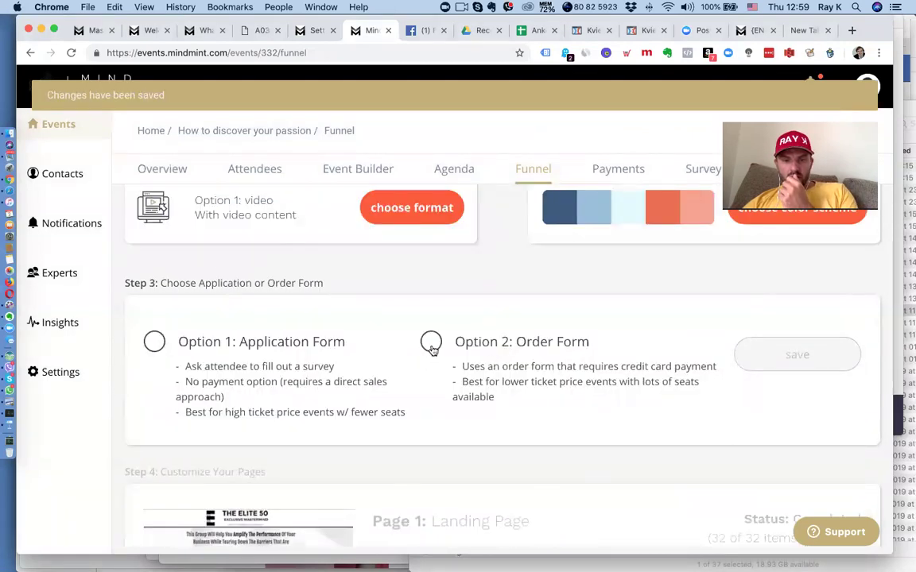
pyautogui.click(155, 342)
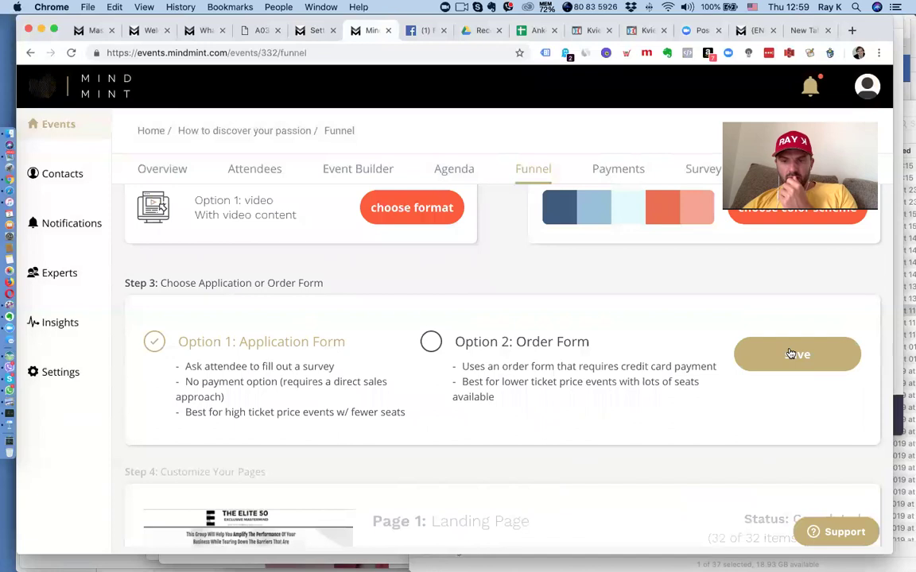
pyautogui.click(800, 367)
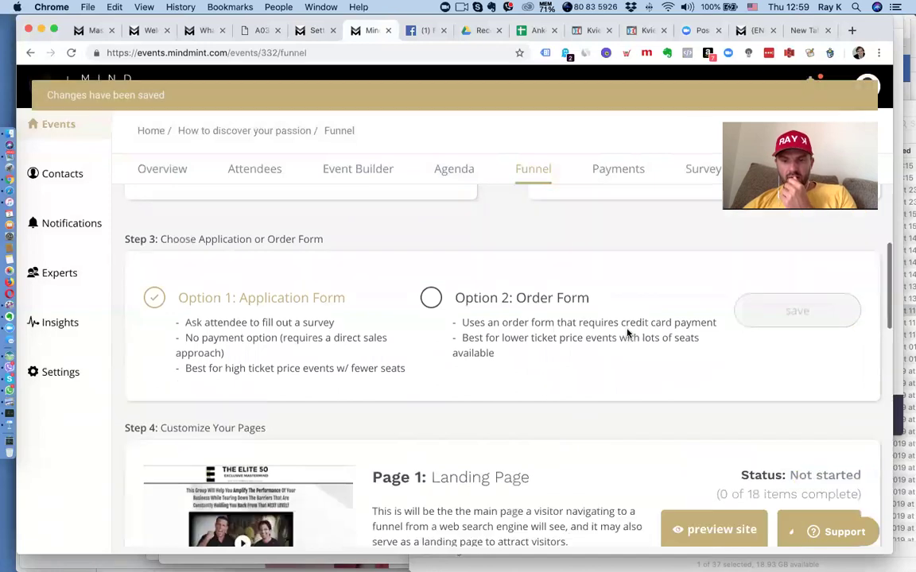
# Step: Preview the funnel's landing page and examine its headline, video, event date and testimonials
pyautogui.scroll(-3, 567, 302)
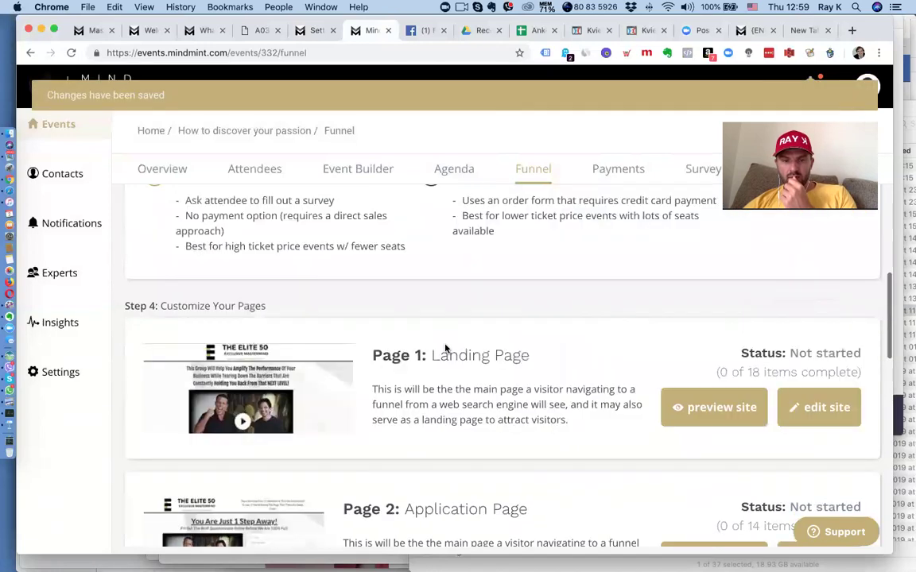
pyautogui.click(718, 409)
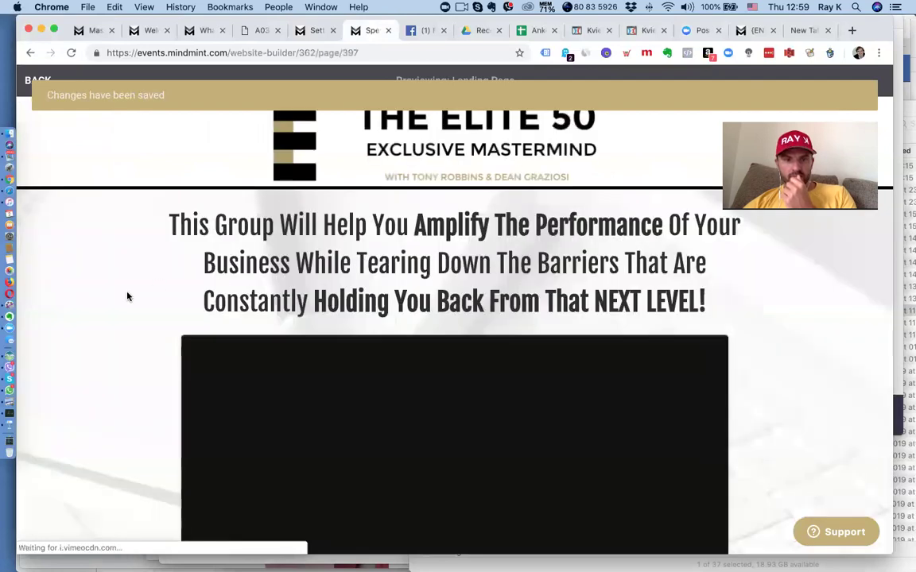
pyautogui.moveTo(211, 230); pyautogui.dragTo(506, 226)
pyautogui.moveTo(565, 220); pyautogui.dragTo(476, 260)
pyautogui.scroll(-5, 231, 383)
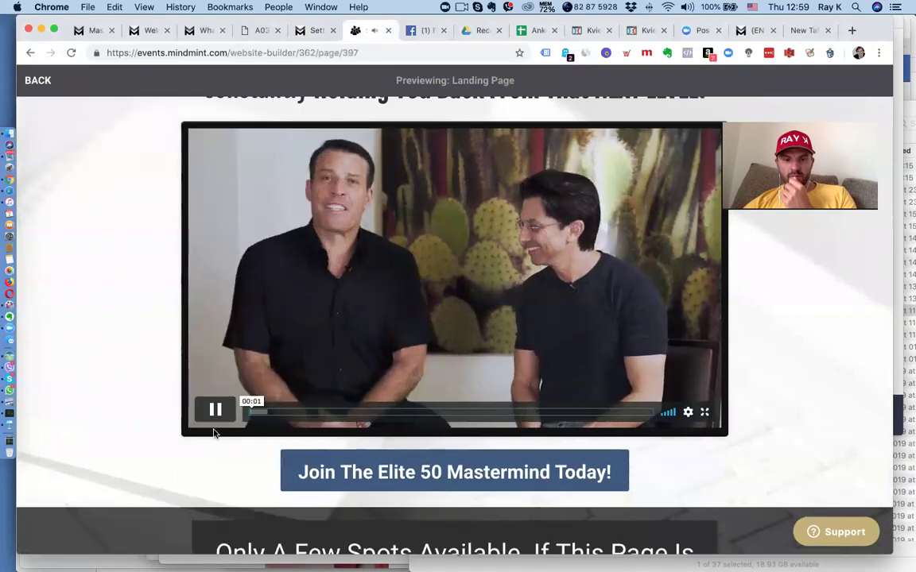
pyautogui.click(215, 409)
pyautogui.scroll(-8, 153, 425)
pyautogui.scroll(-15, 156, 425)
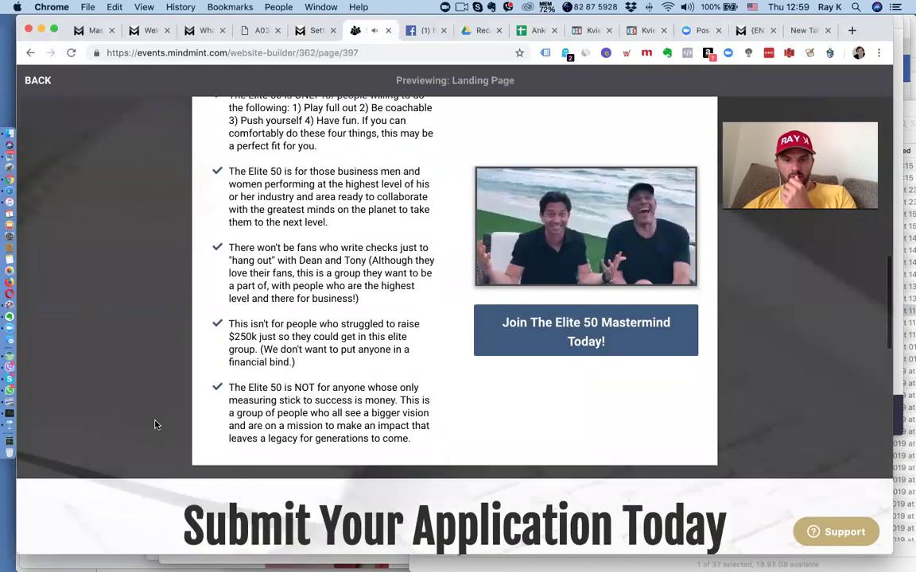
pyautogui.scroll(3, 156, 425)
pyautogui.scroll(5, 155, 423)
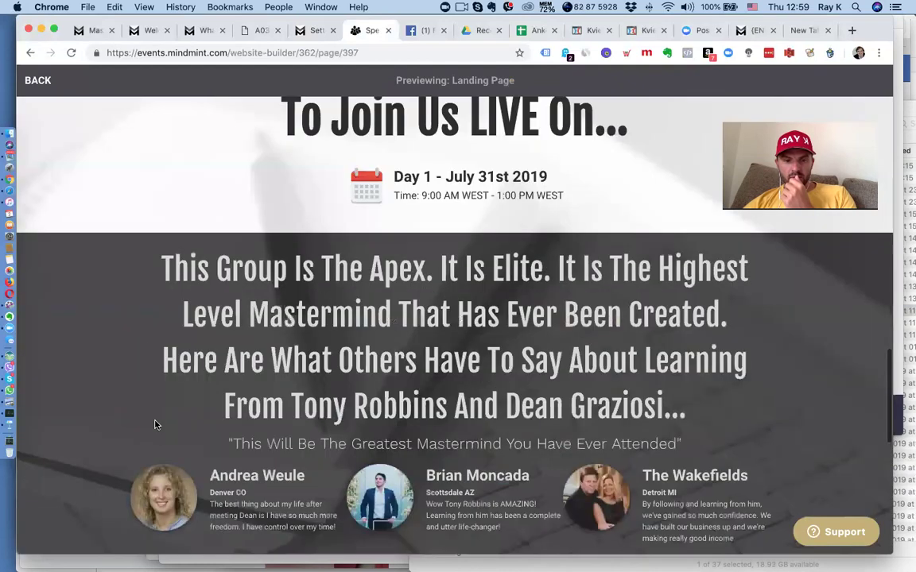
pyautogui.scroll(15, 419, 388)
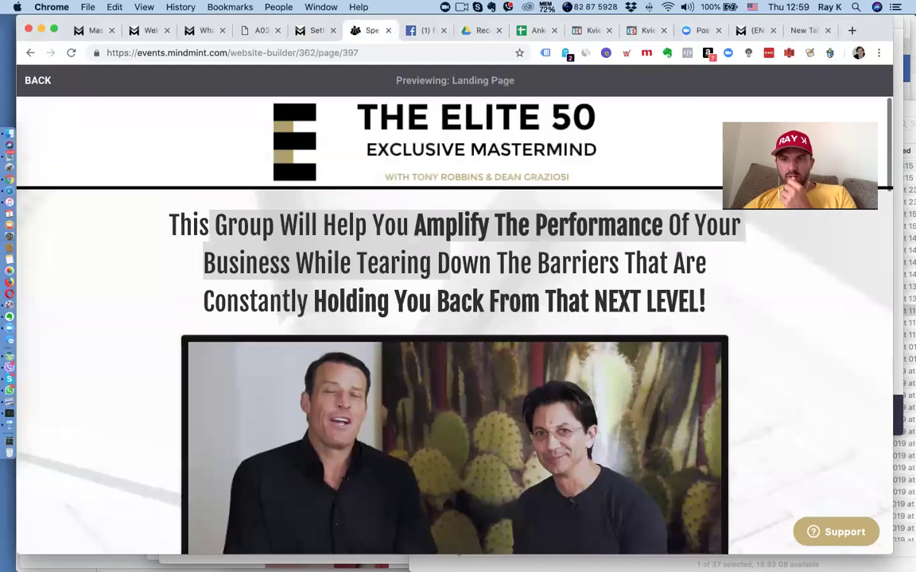
# Step: Close the landing page preview and open the Extract It module in the Mastermind.com course
pyautogui.click(387, 30)
pyautogui.click(309, 30)
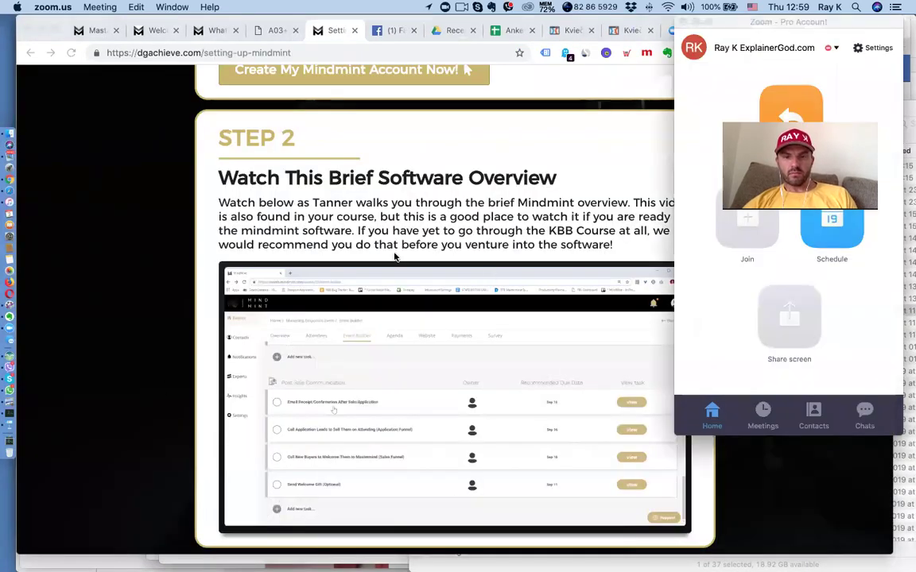
pyautogui.click(176, 199)
pyautogui.click(390, 31)
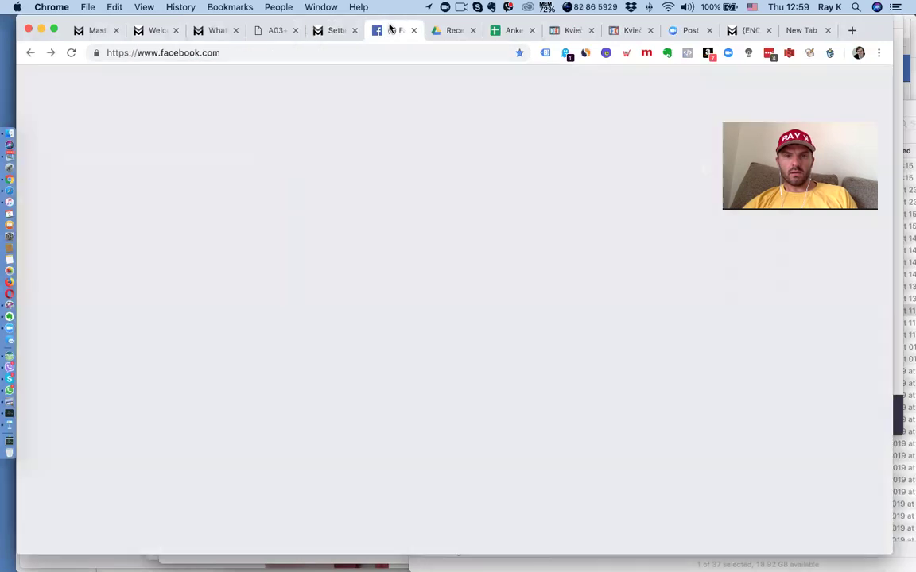
pyautogui.click(322, 30)
pyautogui.click(215, 31)
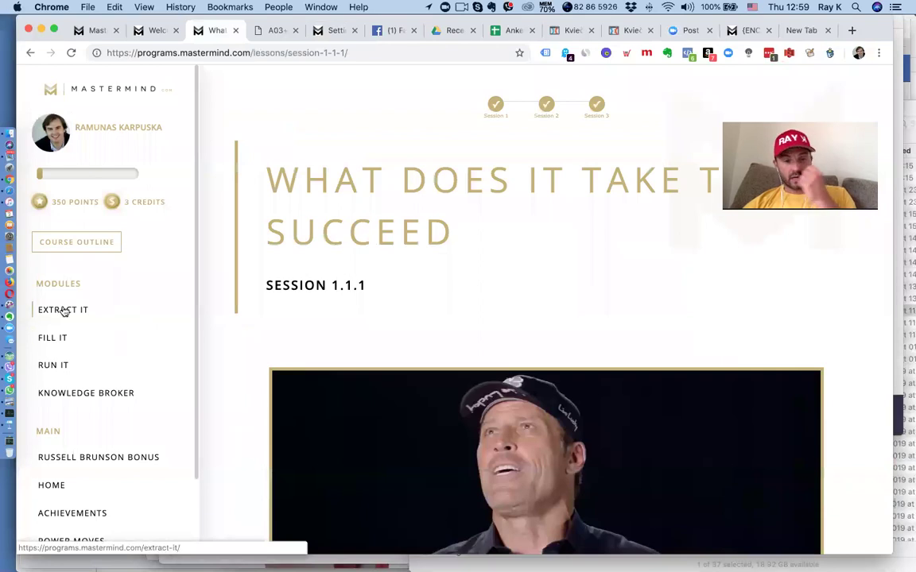
pyautogui.click(63, 310)
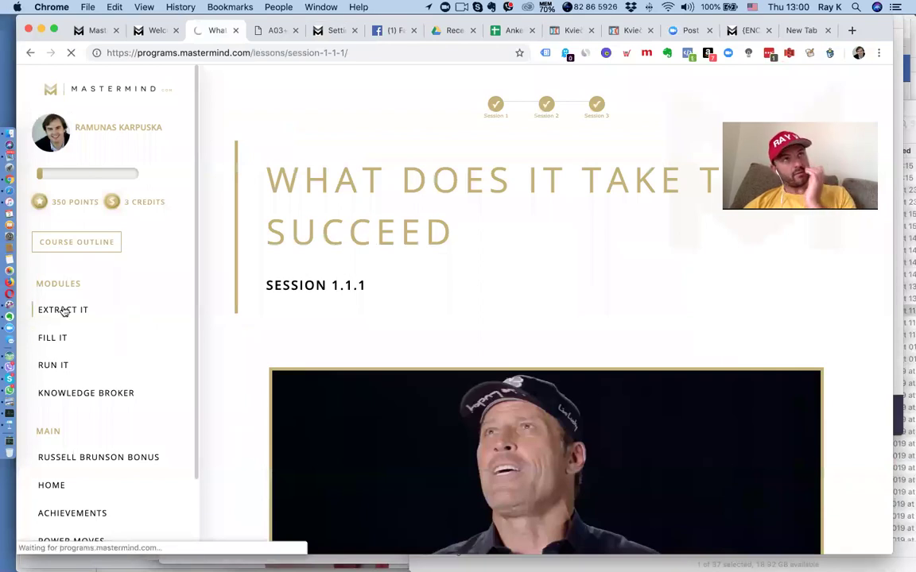